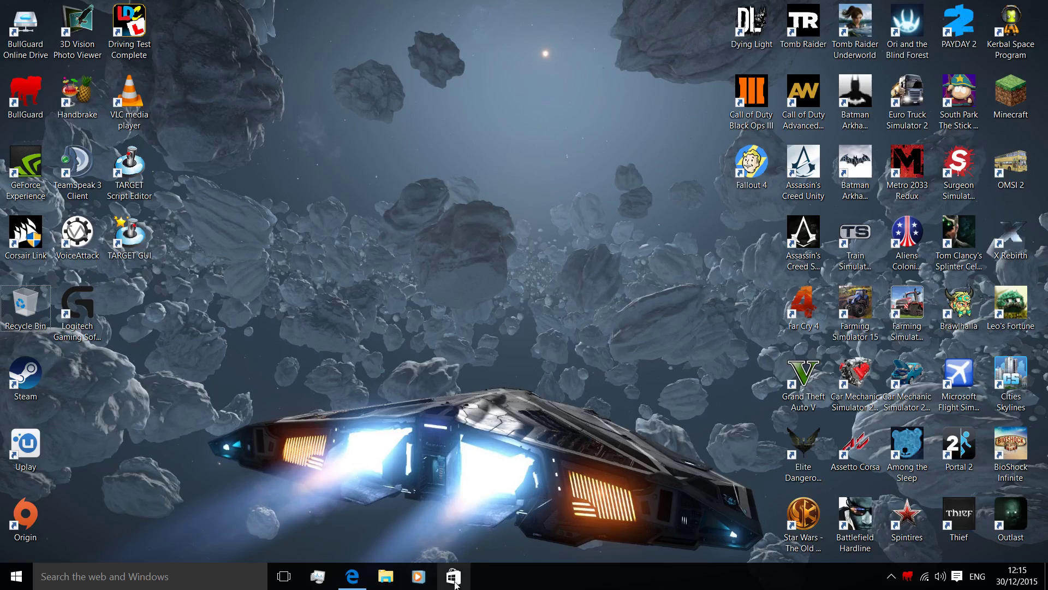
Show the arkku.com HUD editor in Edge and scroll down to its red/green/blue colour-matrix sliders.
{"action": "left_click", "coordinate": [361, 585]}
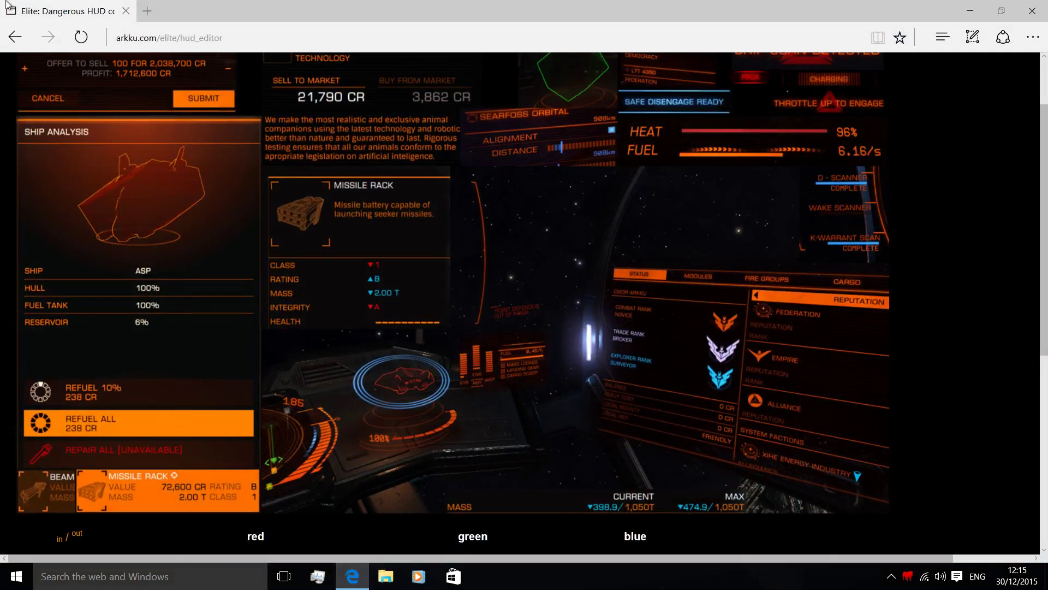
{"action": "left_click", "coordinate": [171, 39]}
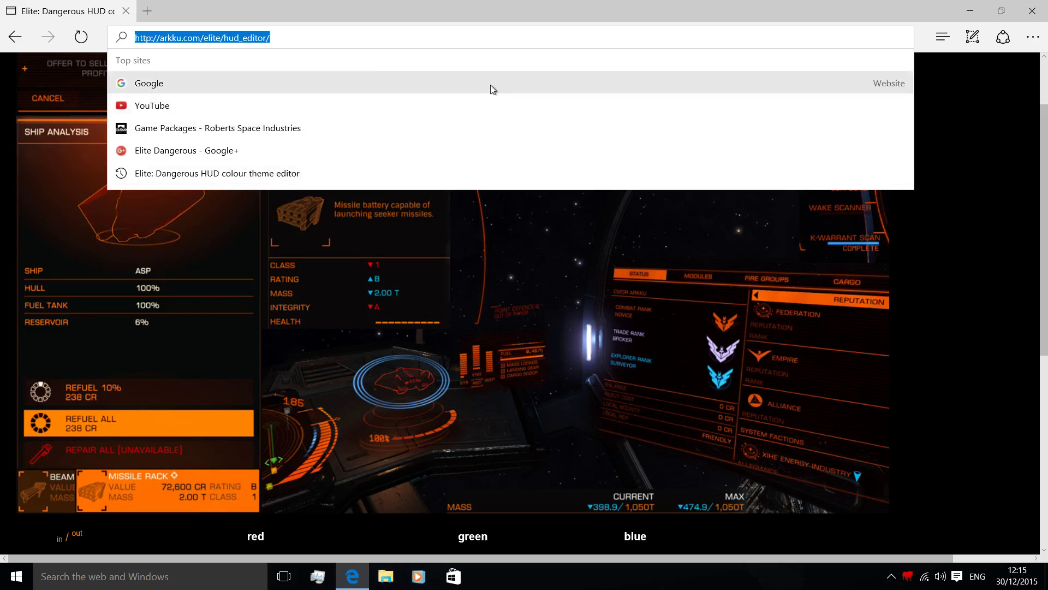
{"action": "left_click", "coordinate": [970, 124]}
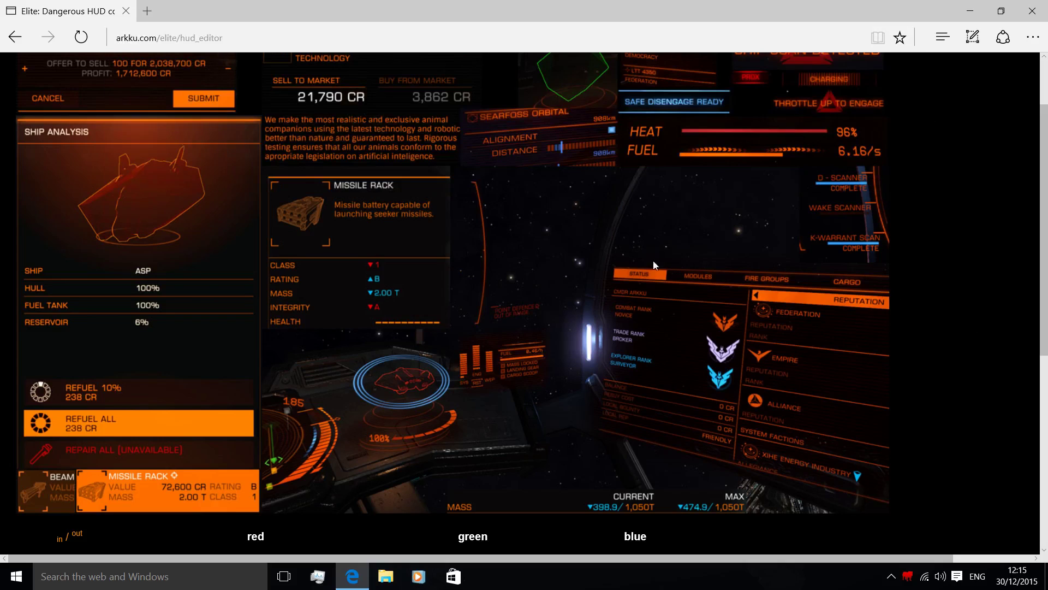
{"action": "scroll", "coordinate": [618, 315], "scroll_direction": "down", "scroll_amount": 2}
{"action": "scroll", "coordinate": [631, 333], "scroll_direction": "down", "scroll_amount": 2}
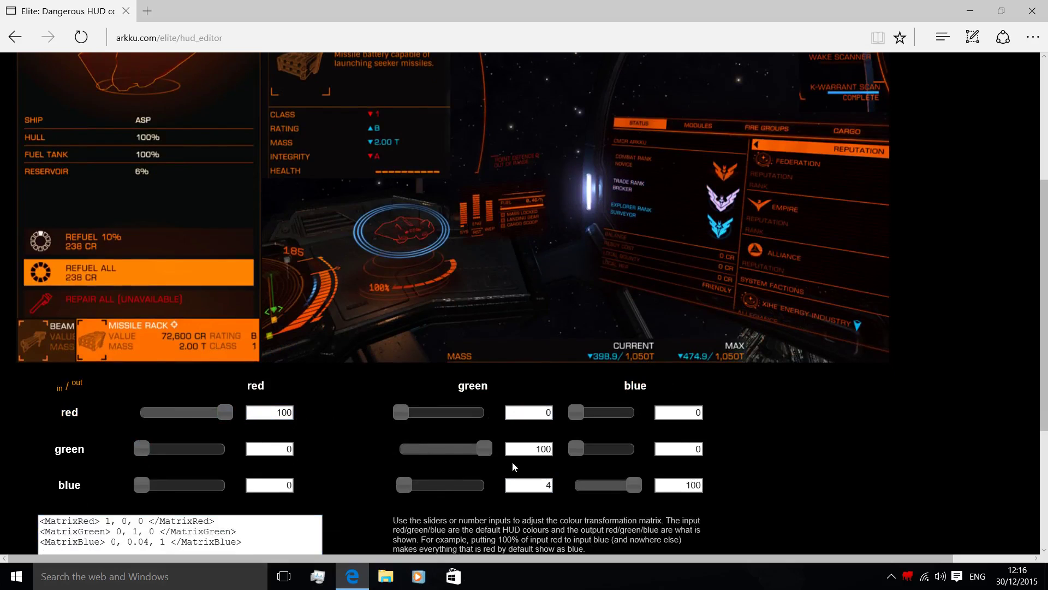
Lower the blue input's green output from 4 to 0.
{"action": "left_click", "coordinate": [525, 452]}
{"action": "scroll", "coordinate": [652, 487], "scroll_direction": "down", "scroll_amount": 3}
{"action": "left_click", "coordinate": [89, 367]}
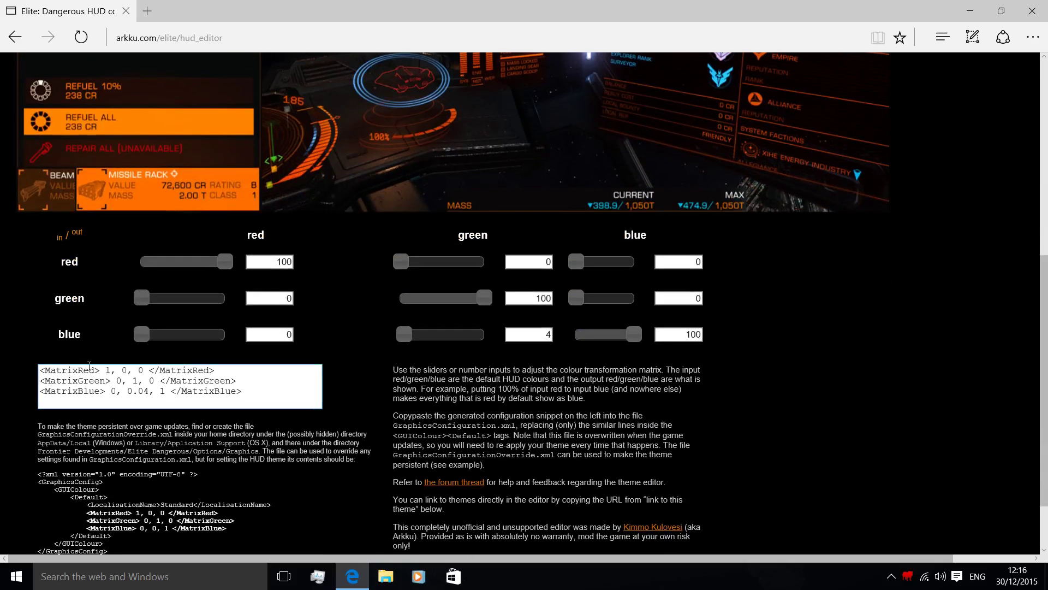
{"action": "left_click_drag", "start_coordinate": [405, 334], "coordinate": [372, 336]}
{"action": "scroll", "coordinate": [521, 475], "scroll_direction": "up", "scroll_amount": 6}
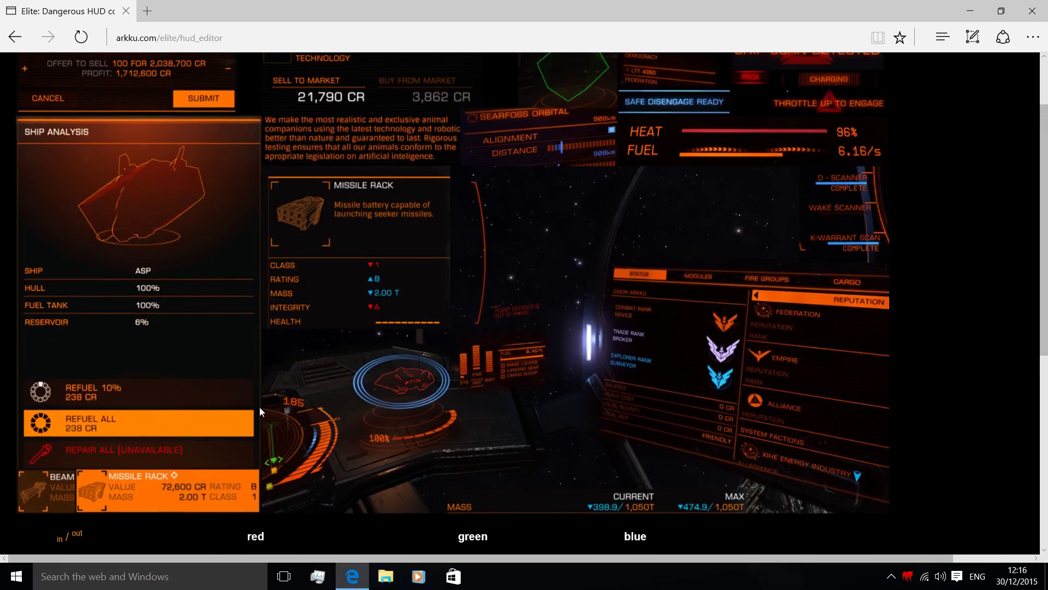
{"action": "scroll", "coordinate": [153, 399], "scroll_direction": "down", "scroll_amount": 3}
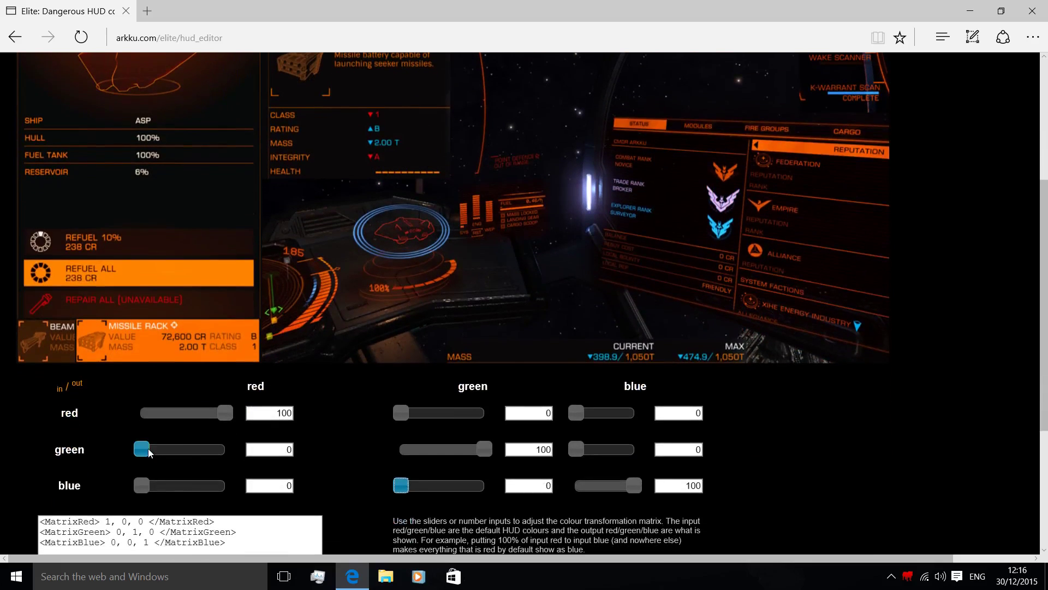
Try routing the green and red inputs fully into the red and green outputs.
{"action": "left_click_drag", "start_coordinate": [150, 453], "coordinate": [225, 448]}
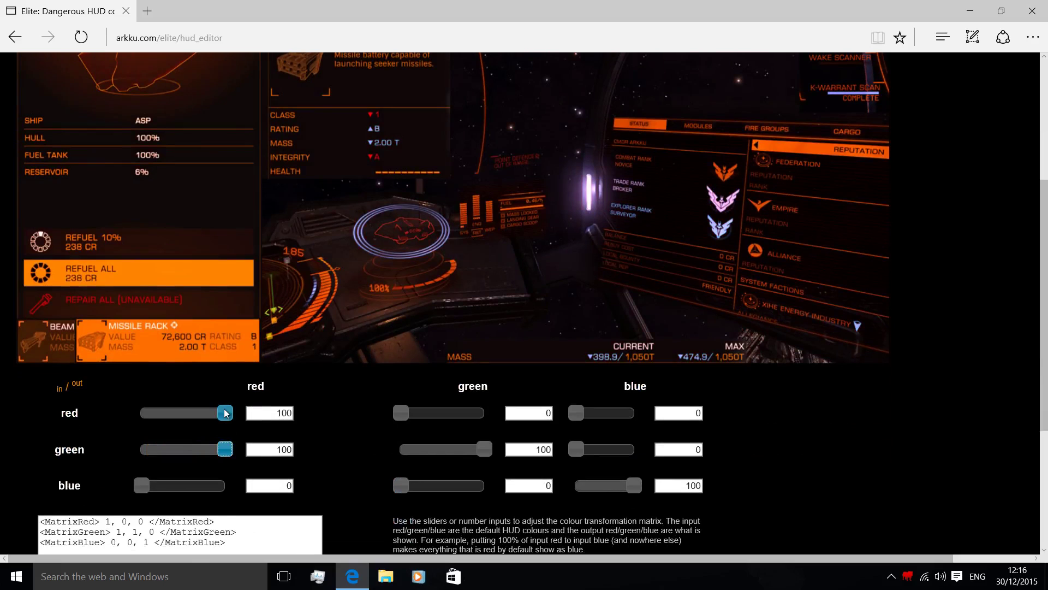
{"action": "left_click_drag", "start_coordinate": [225, 413], "coordinate": [113, 415]}
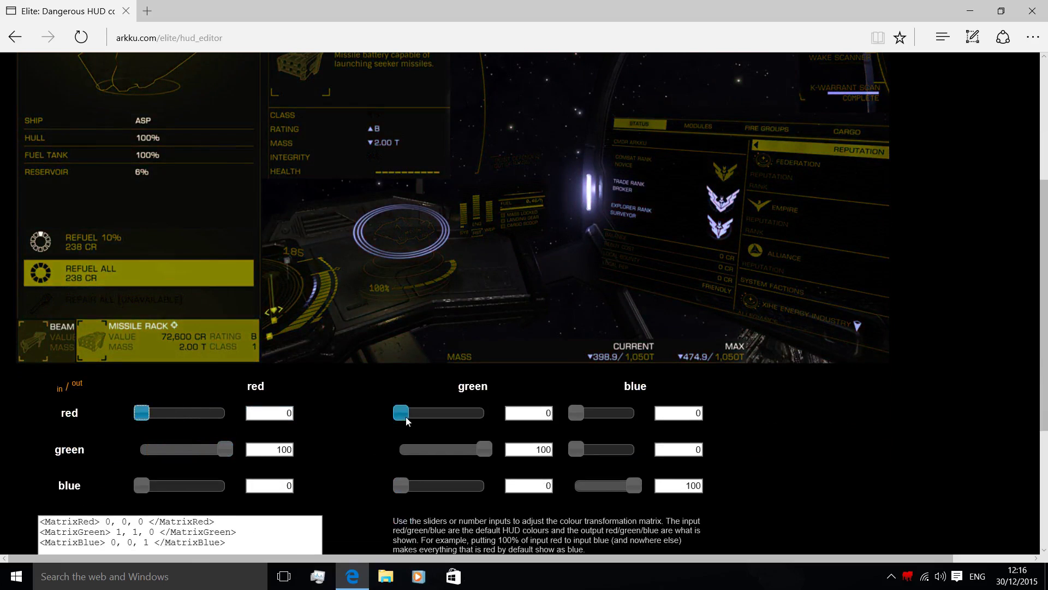
{"action": "left_click_drag", "start_coordinate": [405, 419], "coordinate": [521, 415]}
{"action": "scroll", "coordinate": [544, 415], "scroll_direction": "up", "scroll_amount": 1}
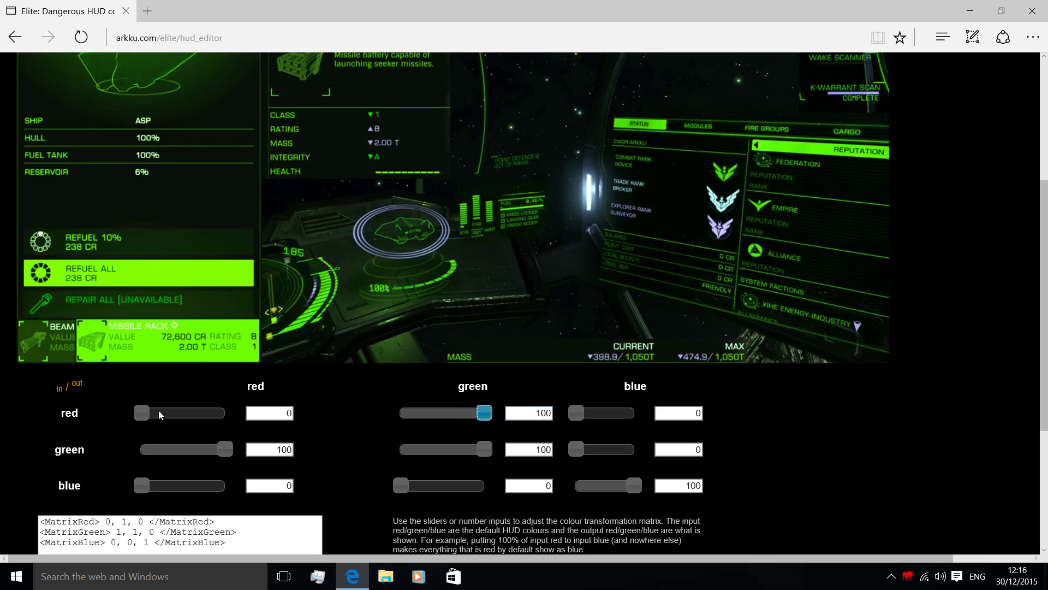
{"action": "left_click_drag", "start_coordinate": [143, 414], "coordinate": [634, 413]}
Finish the matrix at red 100/100/100, green 0/48/0, blue 0/100/0, turning the preview green.
{"action": "scroll", "coordinate": [673, 411], "scroll_direction": "up", "scroll_amount": 2}
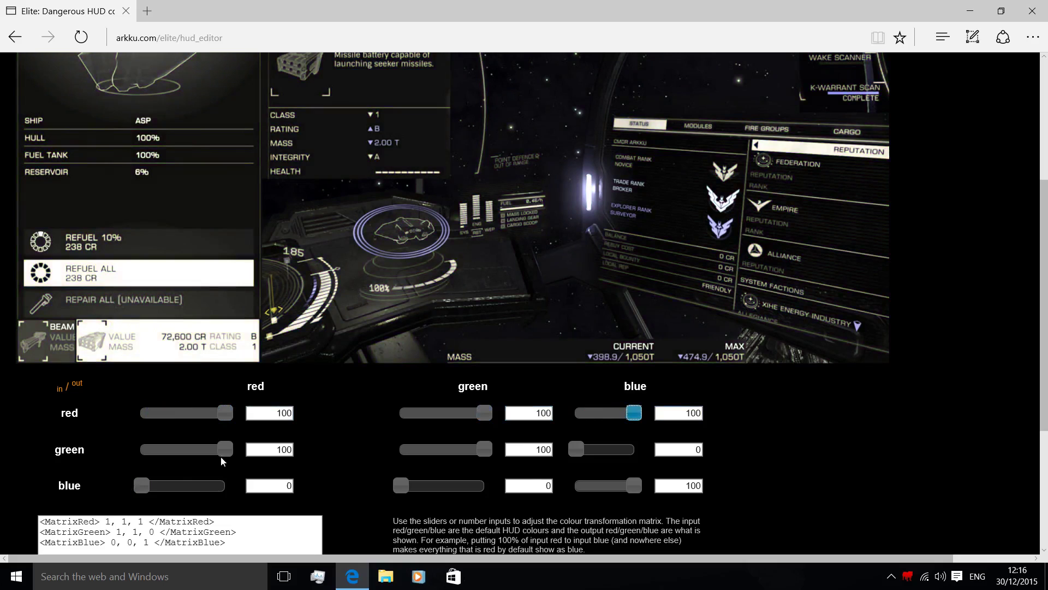
{"action": "left_click_drag", "start_coordinate": [224, 449], "coordinate": [141, 448]}
{"action": "left_click_drag", "start_coordinate": [141, 485], "coordinate": [231, 485]}
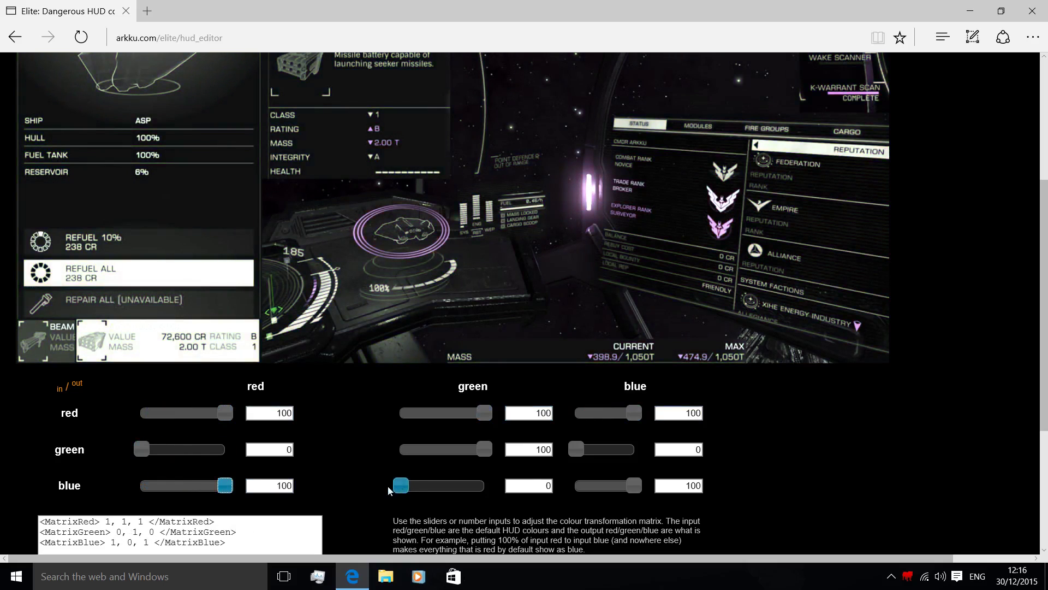
{"action": "mouse_move", "coordinate": [393, 486]}
{"action": "left_mouse_down"}
{"action": "mouse_move", "coordinate": [491, 486]}
{"action": "mouse_move", "coordinate": [377, 457]}
{"action": "left_mouse_up"}
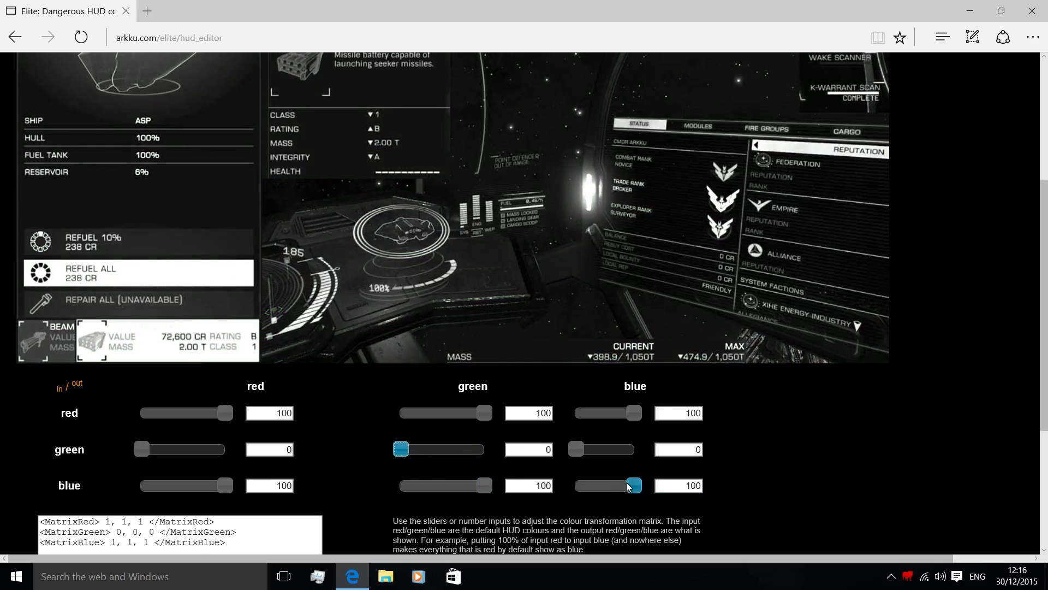
{"action": "left_click_drag", "start_coordinate": [626, 482], "coordinate": [576, 485]}
{"action": "left_click_drag", "start_coordinate": [210, 493], "coordinate": [139, 486]}
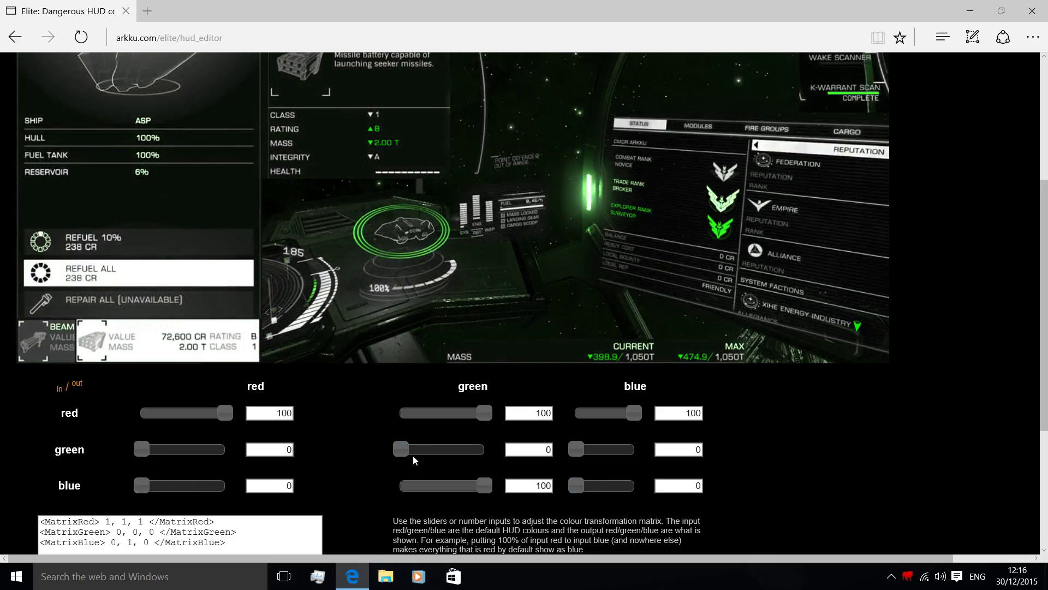
{"action": "left_click_drag", "start_coordinate": [405, 451], "coordinate": [445, 450]}
{"action": "scroll", "coordinate": [447, 443], "scroll_direction": "up", "scroll_amount": 5}
{"action": "scroll", "coordinate": [313, 122], "scroll_direction": "down", "scroll_amount": 2}
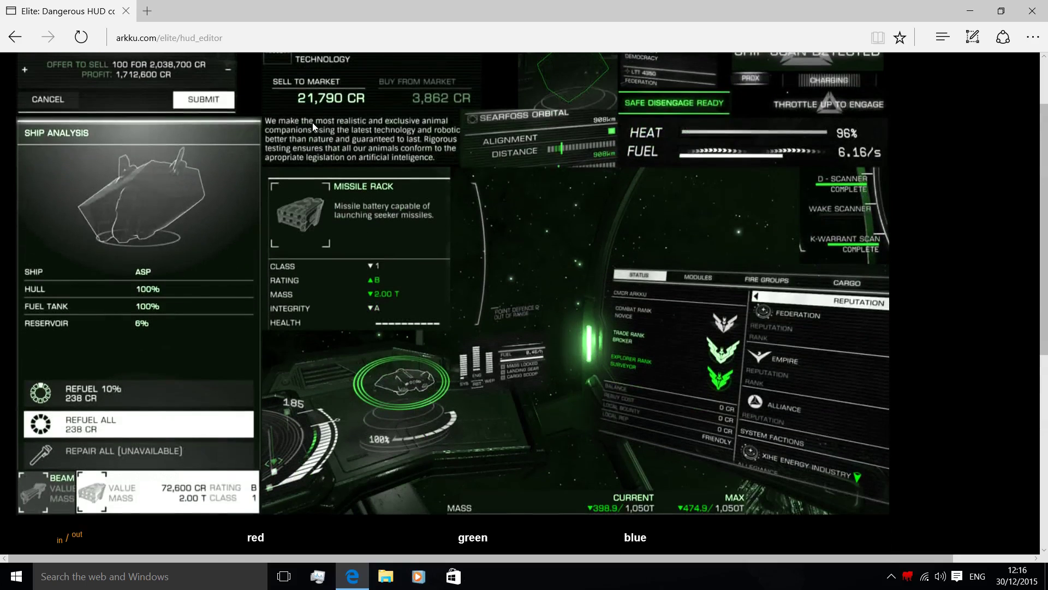
{"action": "scroll", "coordinate": [429, 295], "scroll_direction": "down", "scroll_amount": 4}
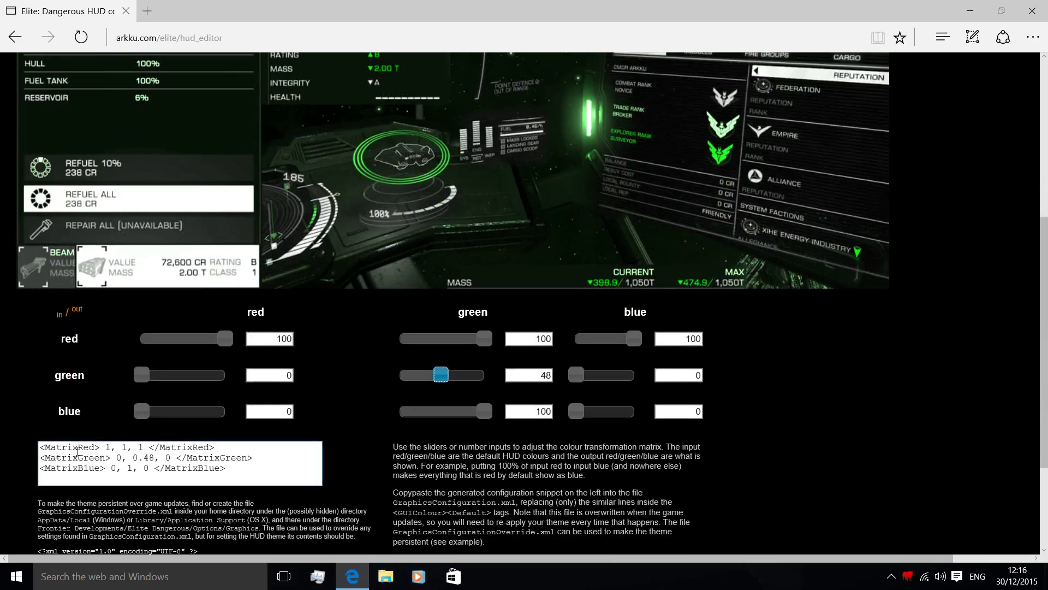
Reset the colour matrix to the default red 100/0/0, green 0/100/0, blue 0/0/100.
{"action": "left_click", "coordinate": [222, 465]}
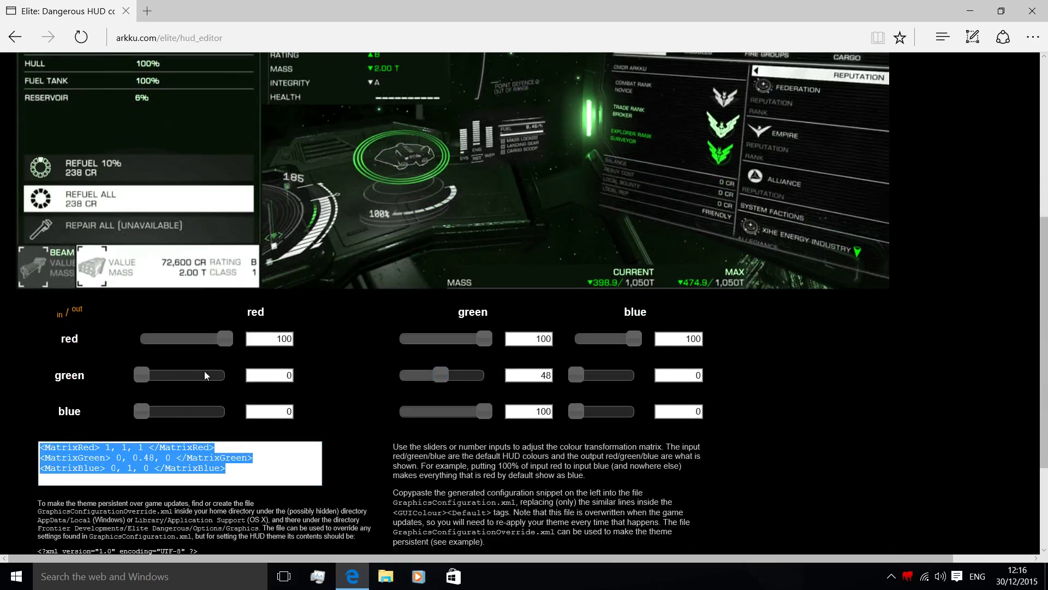
{"action": "left_click", "coordinate": [263, 471]}
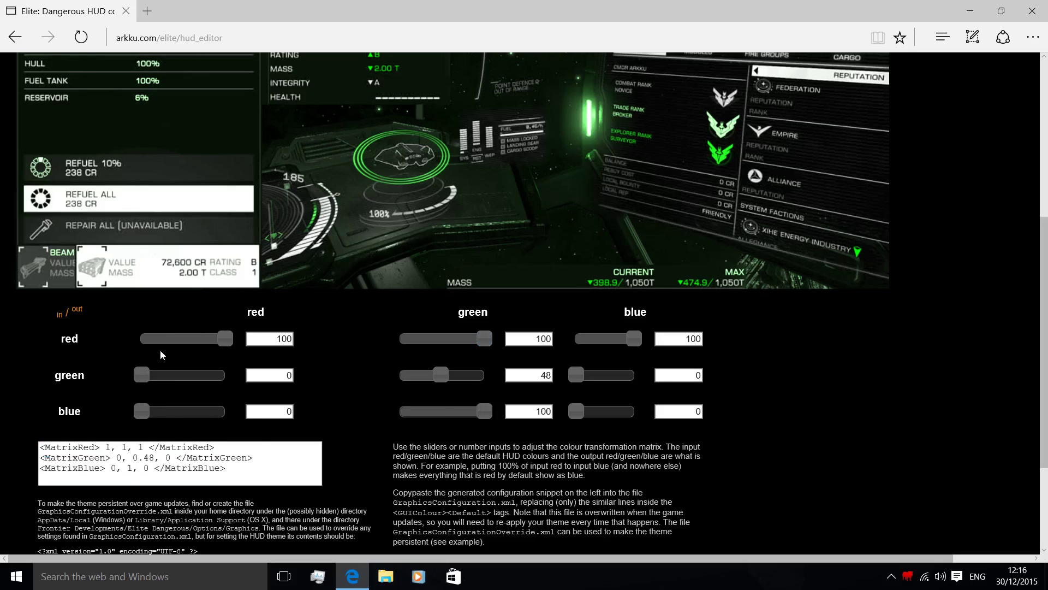
{"action": "left_click_drag", "start_coordinate": [438, 375], "coordinate": [484, 375]}
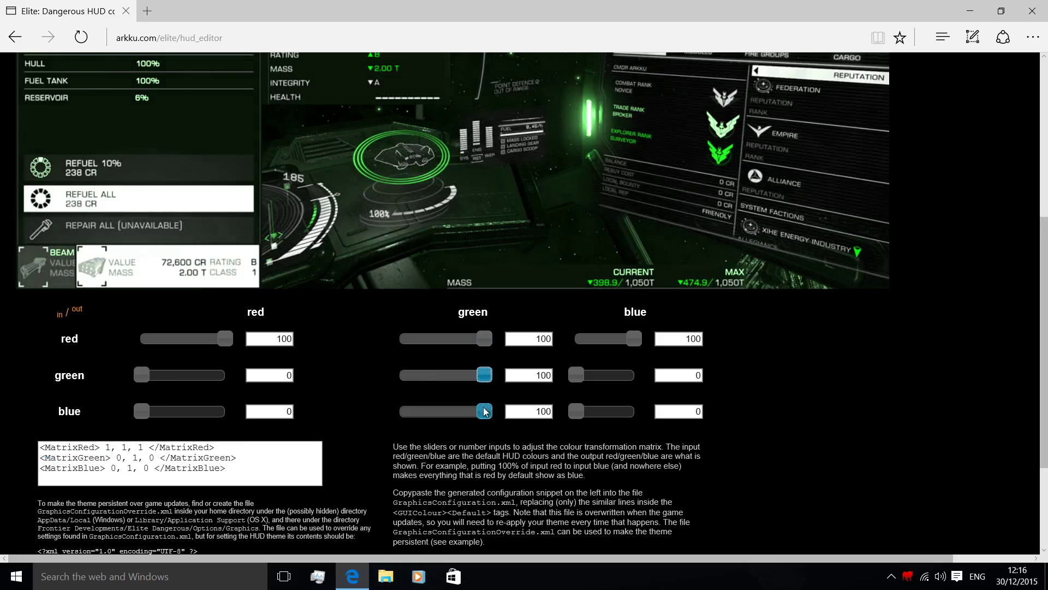
{"action": "left_click_drag", "start_coordinate": [483, 411], "coordinate": [402, 411]}
{"action": "left_click_drag", "start_coordinate": [483, 340], "coordinate": [410, 339]}
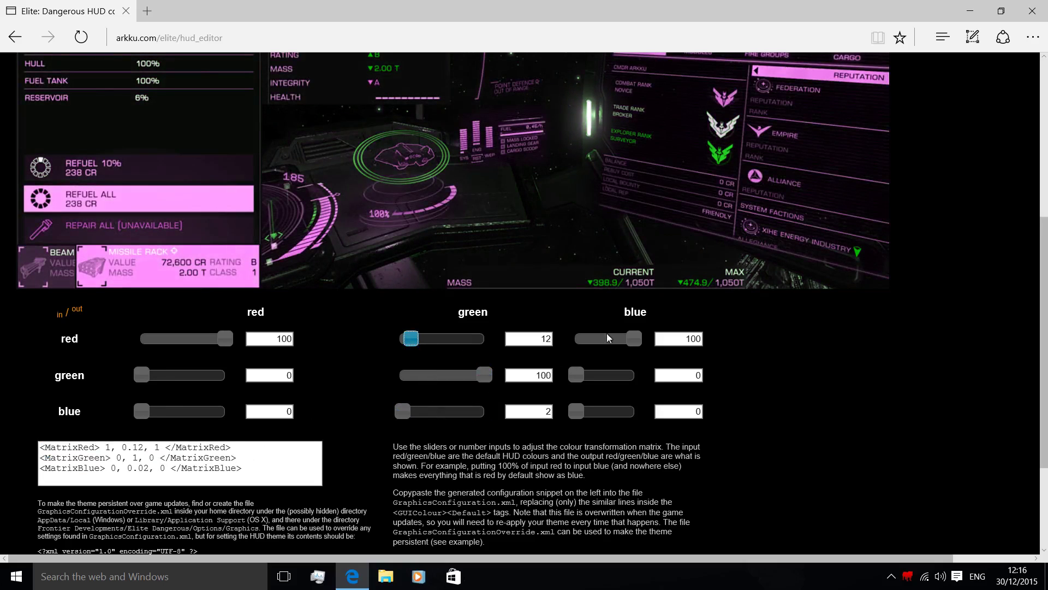
{"action": "left_click_drag", "start_coordinate": [634, 339], "coordinate": [574, 353]}
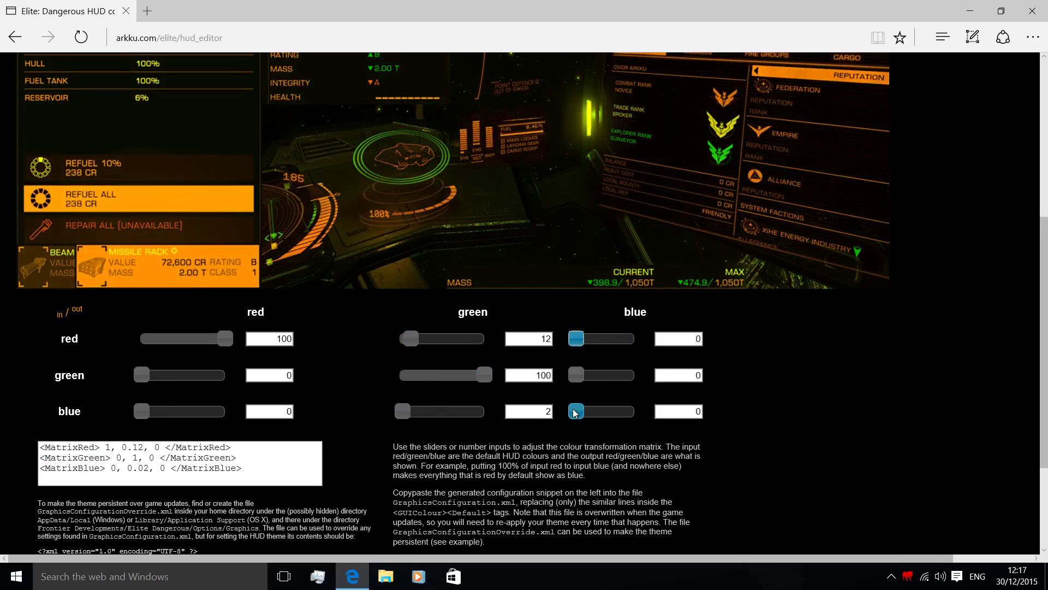
{"action": "left_click_drag", "start_coordinate": [576, 413], "coordinate": [636, 411]}
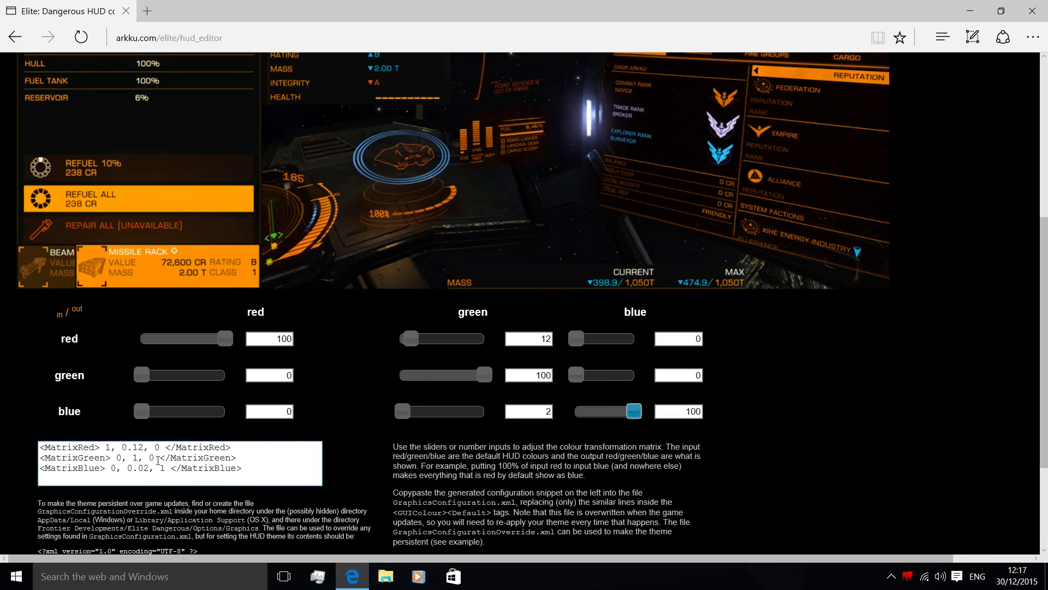
{"action": "left_click_drag", "start_coordinate": [410, 339], "coordinate": [355, 351]}
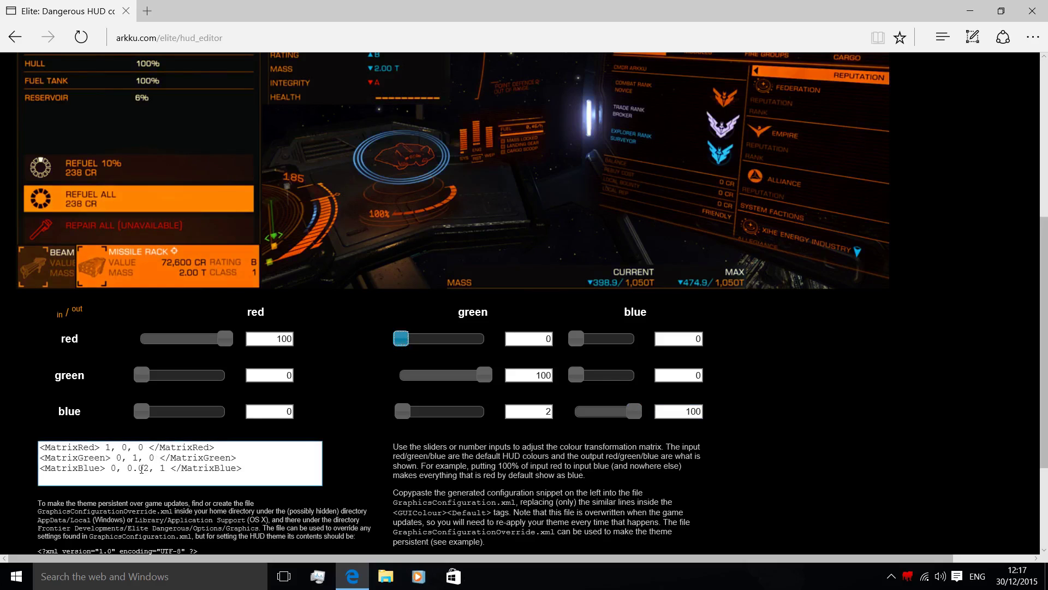
{"action": "left_click_drag", "start_coordinate": [402, 411], "coordinate": [349, 413]}
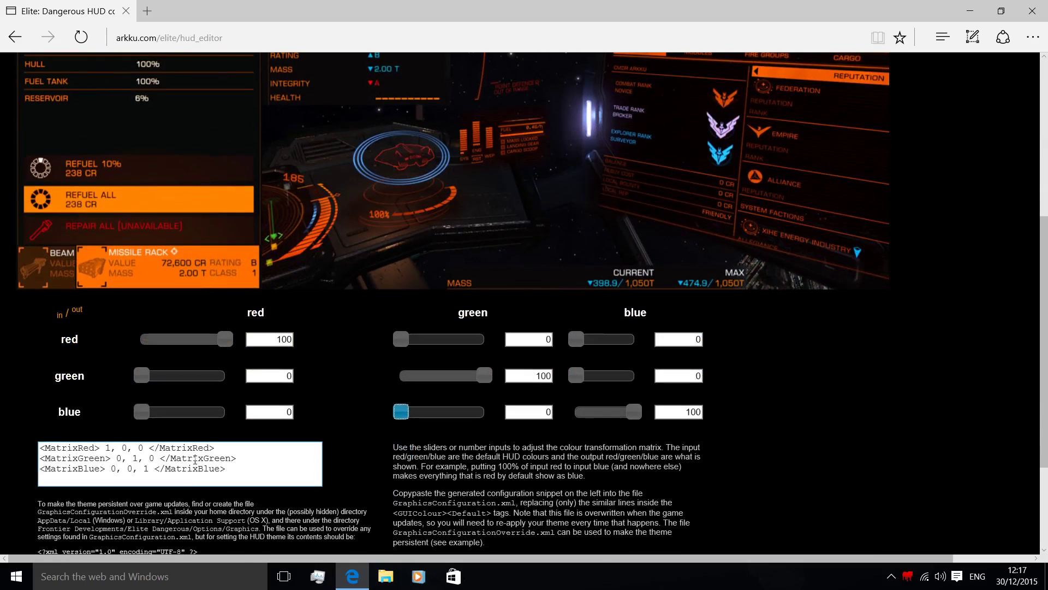
Select and copy the generated identity-matrix configuration snippet.
{"action": "left_click_drag", "start_coordinate": [231, 469], "coordinate": [39, 445]}
{"action": "right_click", "coordinate": [55, 451]}
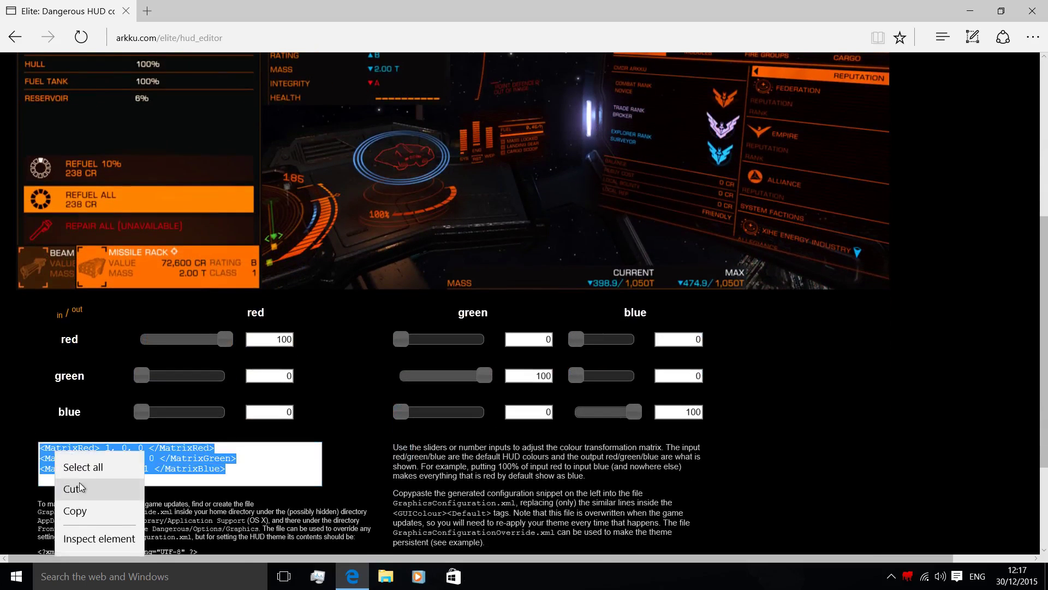
{"action": "left_click", "coordinate": [87, 513]}
{"action": "key", "text": "super+e"}
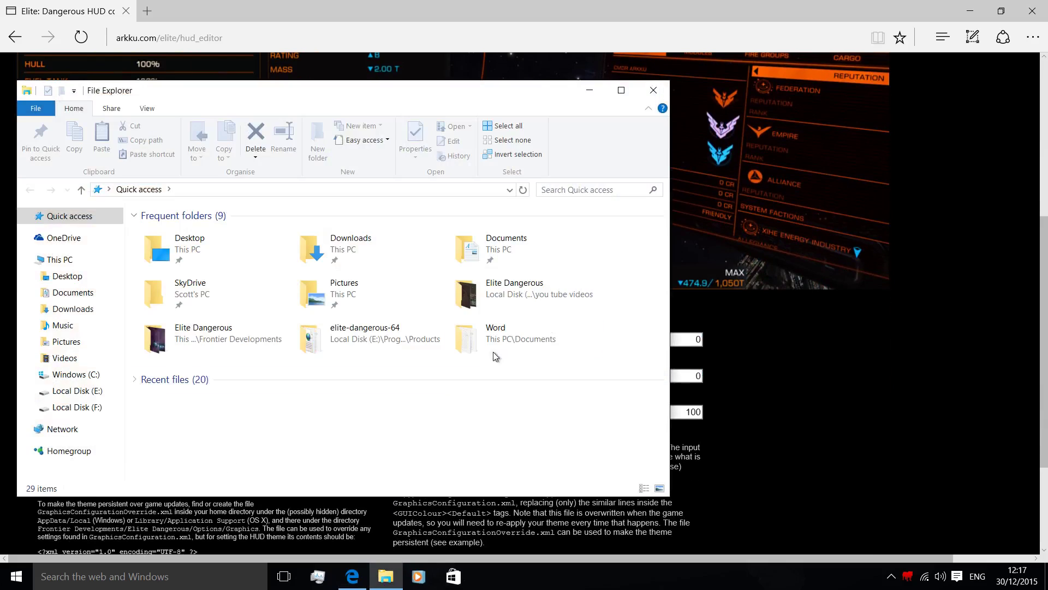
Open the 'hud colour' file from Documents\Word and scroll through its blue, normal, green, red, white presets.
{"action": "double_click", "coordinate": [493, 354]}
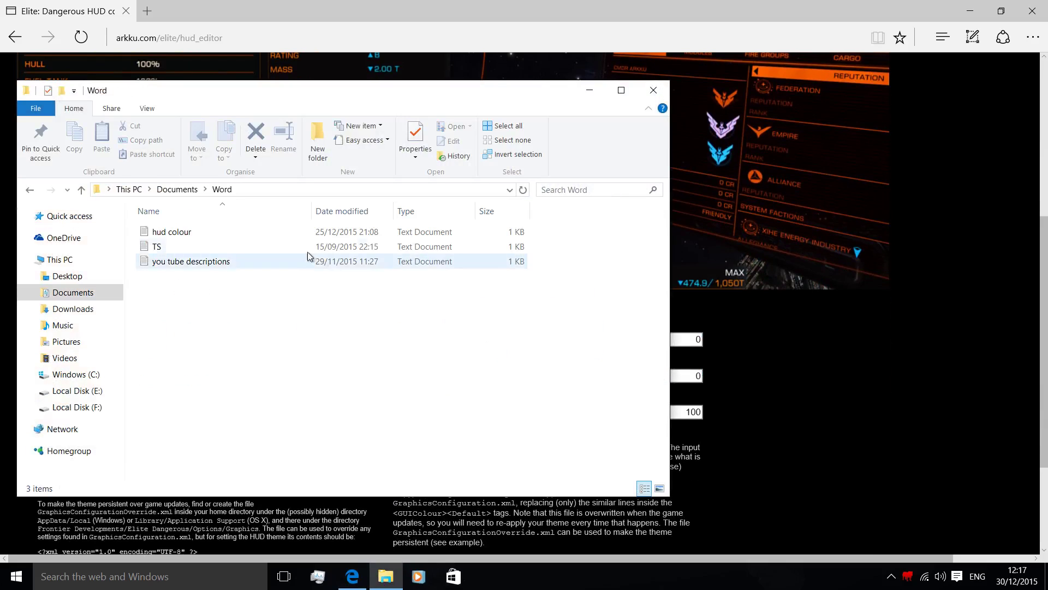
{"action": "double_click", "coordinate": [208, 229]}
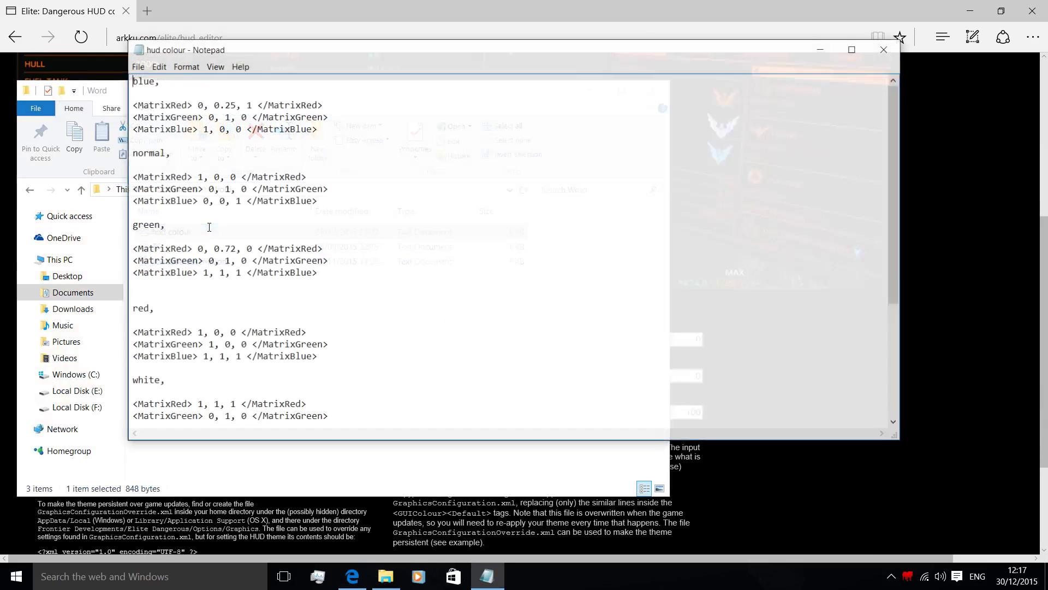
{"action": "scroll", "coordinate": [492, 224], "scroll_direction": "down", "scroll_amount": 5}
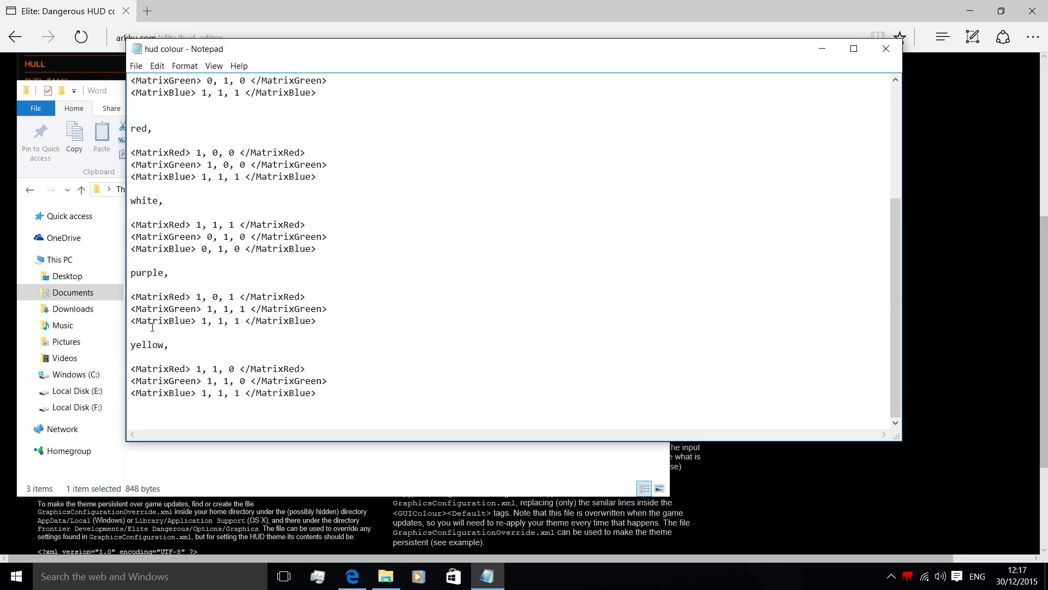
{"action": "scroll", "coordinate": [153, 327], "scroll_direction": "up", "scroll_amount": 5}
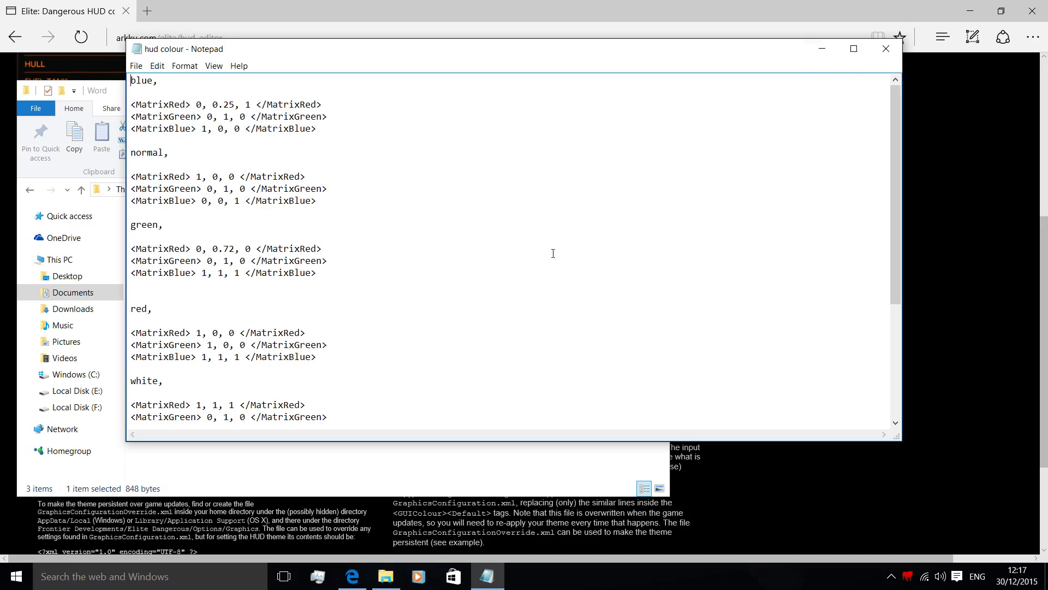
Minimize Notepad and browse to E:\Program Files (x86)\Frontier\EDLaunch\Products\elite-dangerous-64.
{"action": "left_click", "coordinate": [825, 50]}
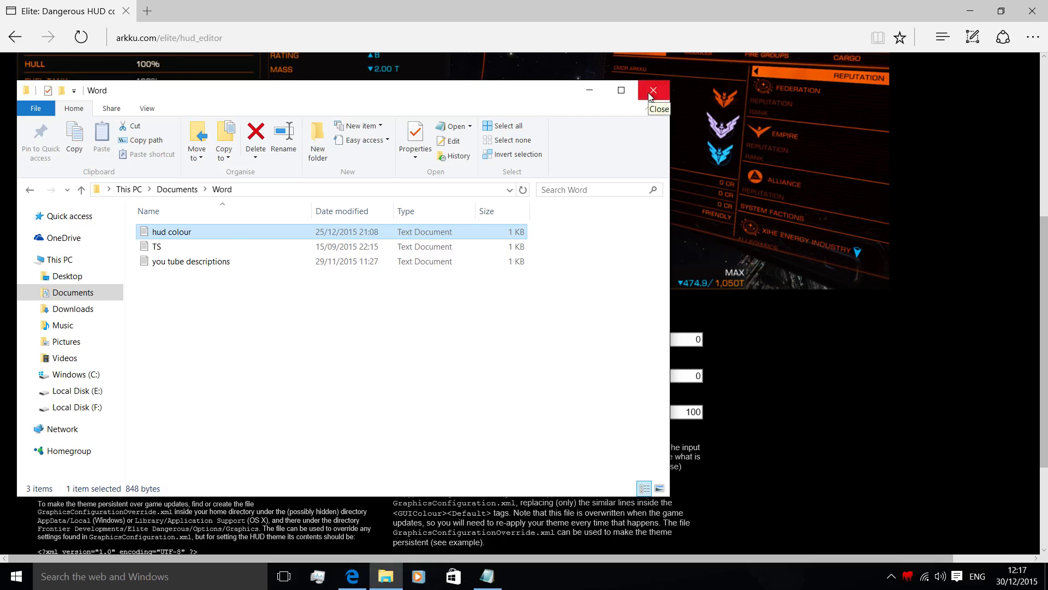
{"action": "left_click", "coordinate": [57, 396]}
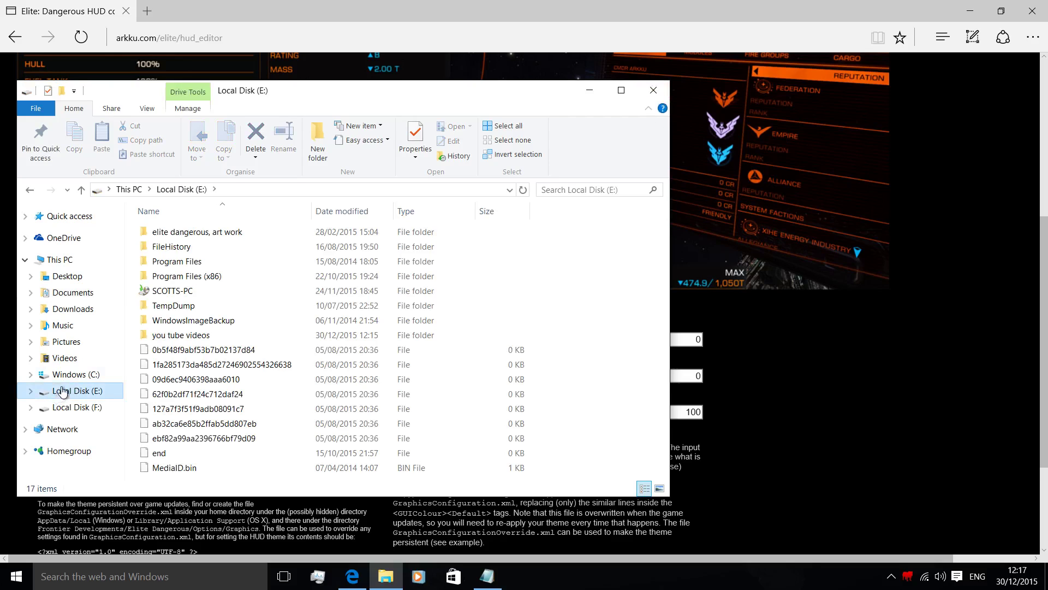
{"action": "double_click", "coordinate": [182, 277]}
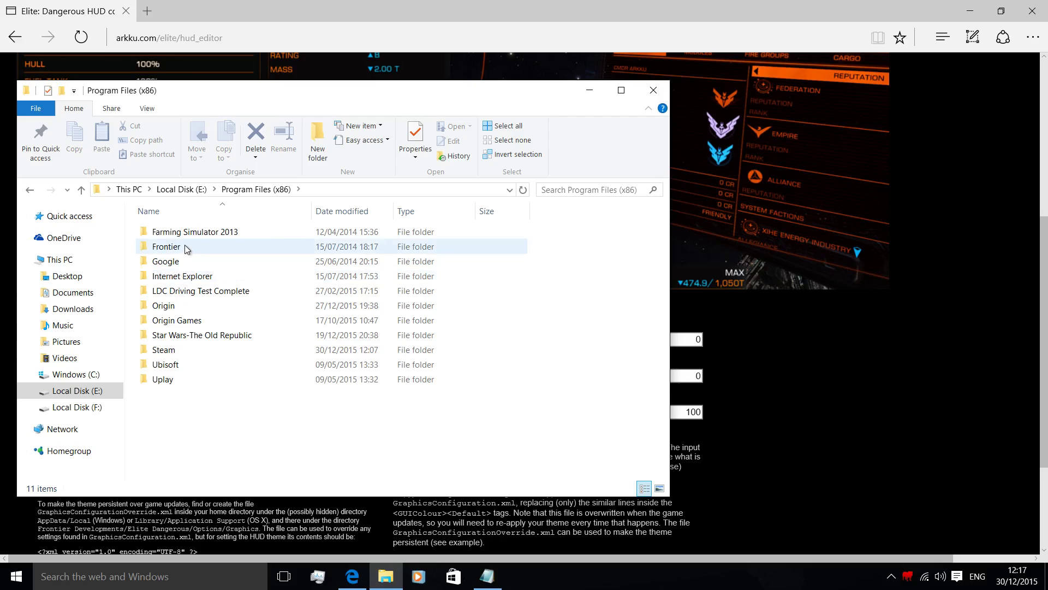
{"action": "double_click", "coordinate": [187, 252]}
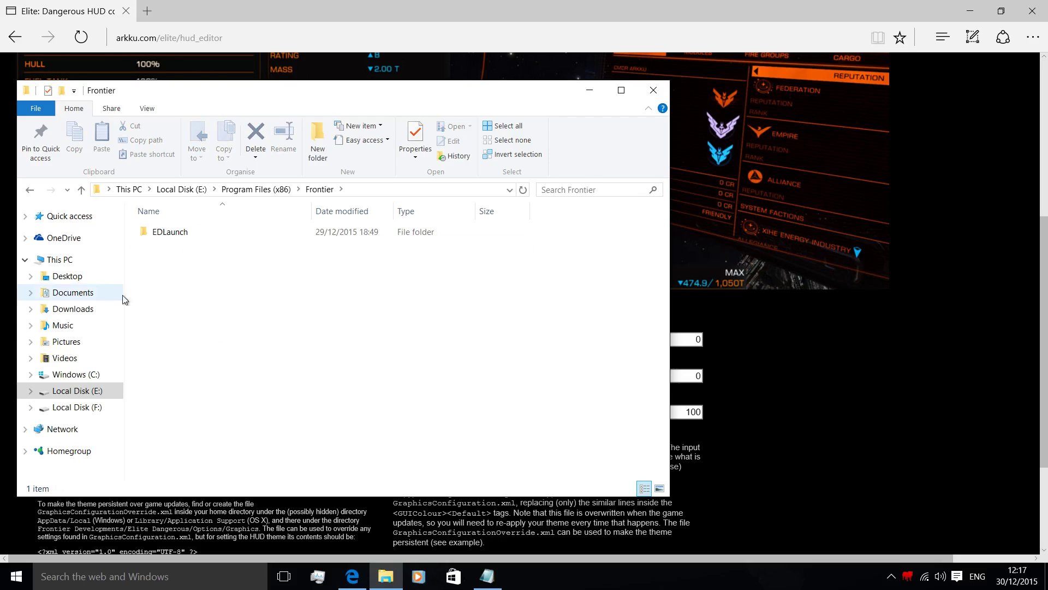
{"action": "double_click", "coordinate": [196, 231]}
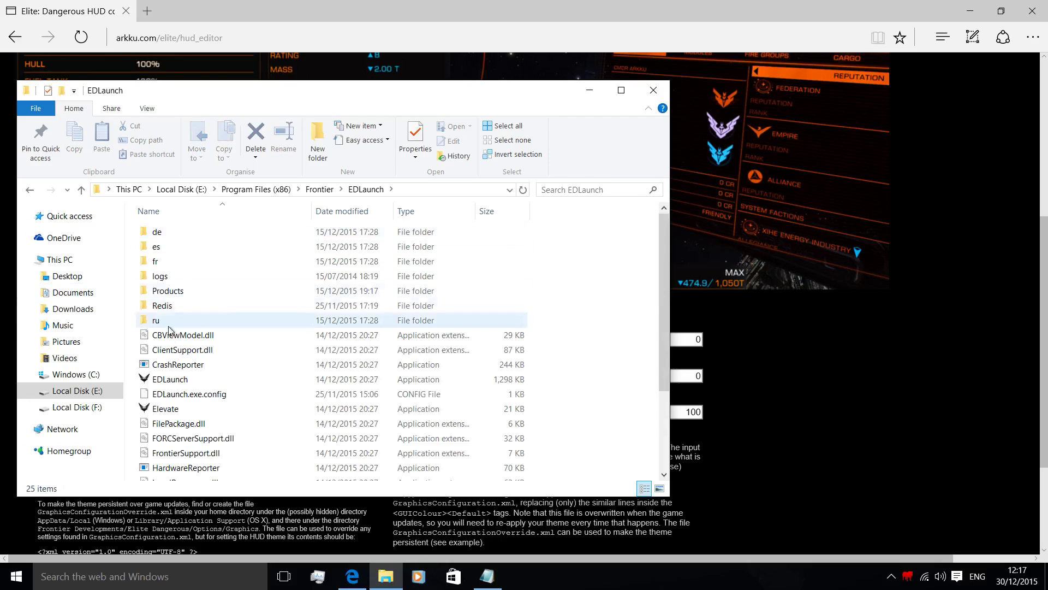
{"action": "double_click", "coordinate": [210, 294]}
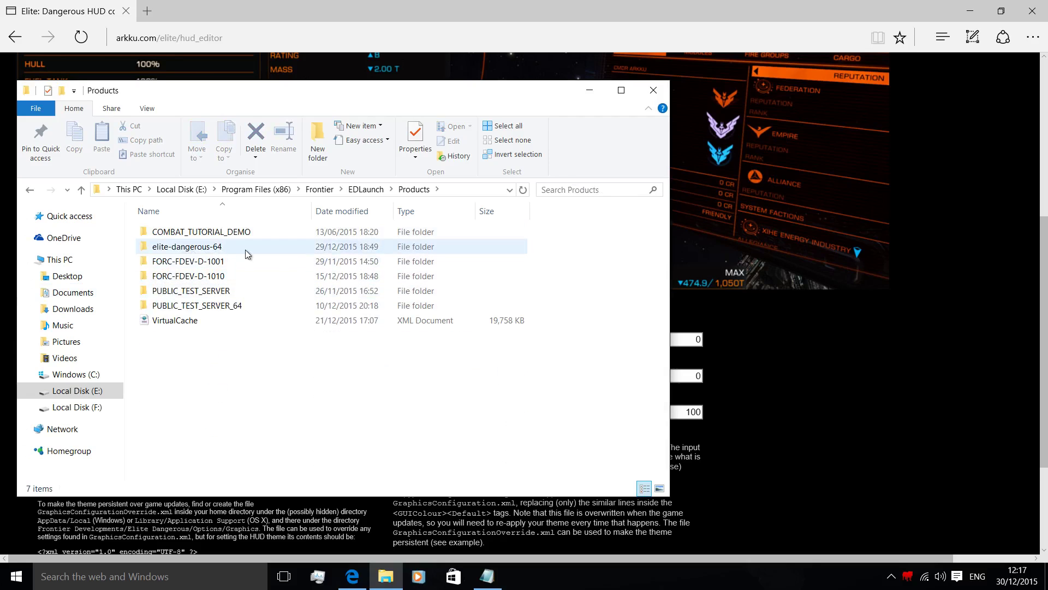
{"action": "double_click", "coordinate": [248, 247]}
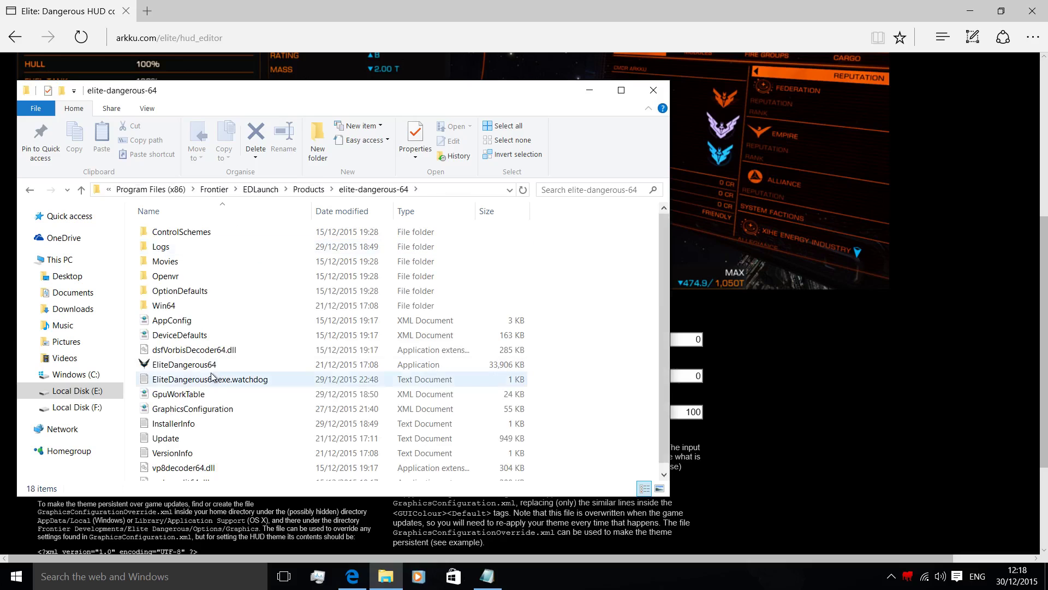
Open the GraphicsConfiguration file with Notepad.
{"action": "scroll", "coordinate": [262, 328], "scroll_direction": "down", "scroll_amount": 1}
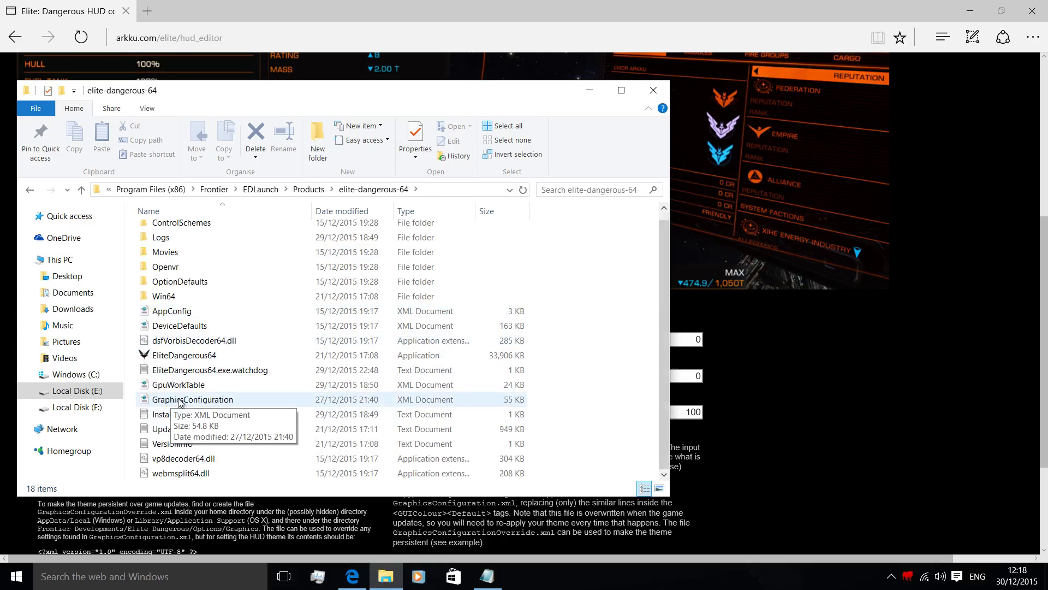
{"action": "left_click", "coordinate": [275, 403]}
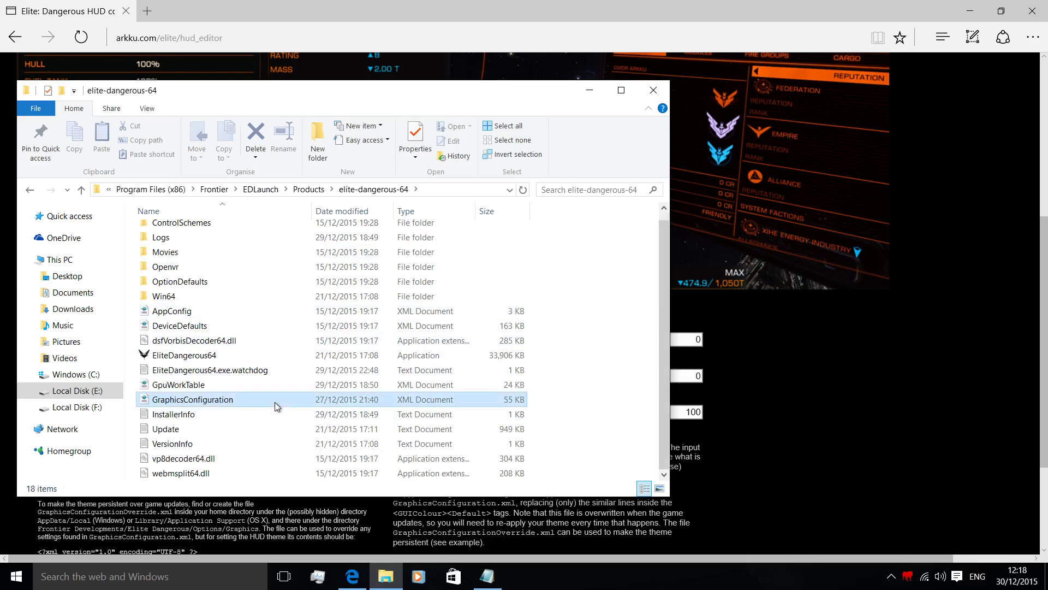
{"action": "right_click", "coordinate": [276, 402]}
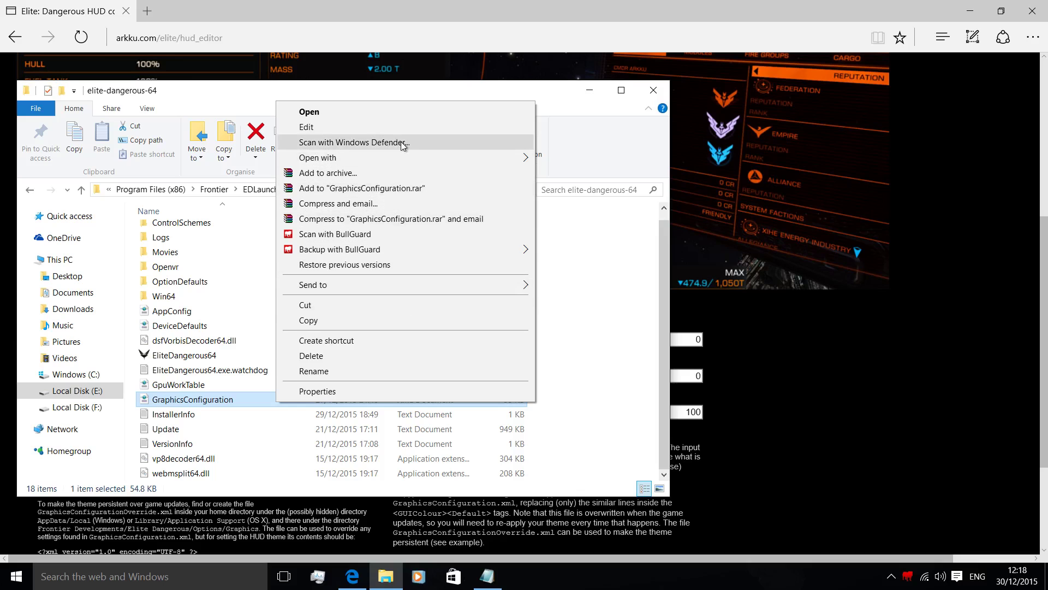
{"action": "mouse_move", "coordinate": [405, 158]}
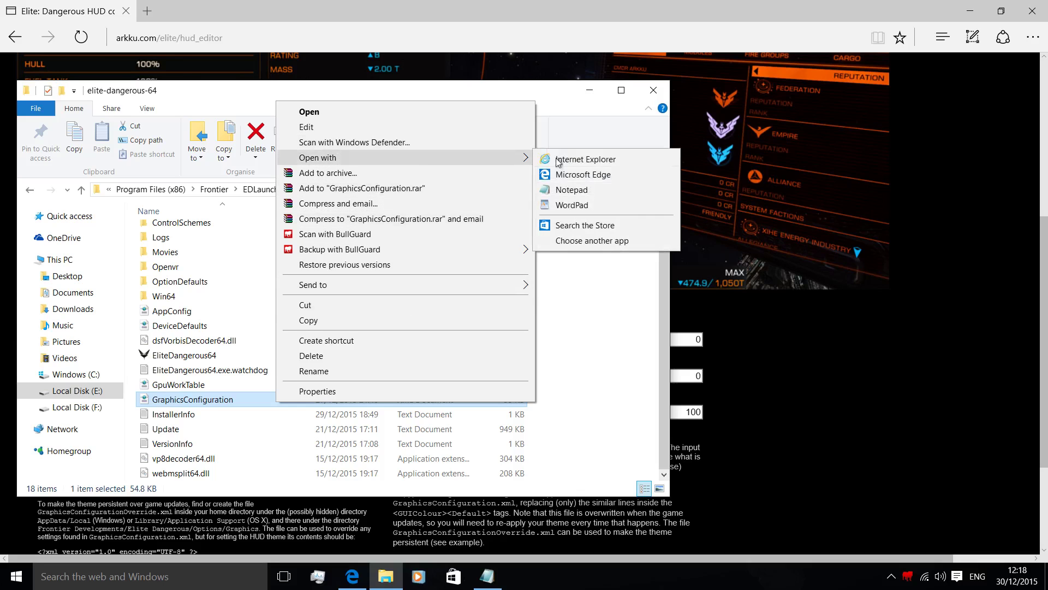
{"action": "left_click", "coordinate": [587, 192]}
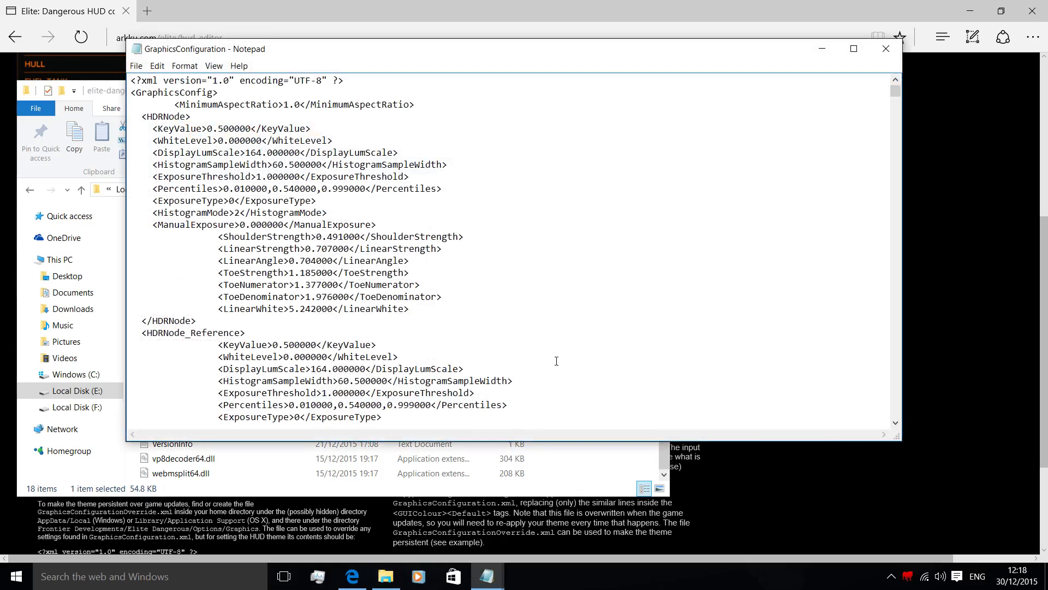
Scroll GraphicsConfiguration to the <GUIColour><Default> block with MatrixRed 1, 1, 1 and its green and blue rows.
{"action": "scroll", "coordinate": [451, 251], "scroll_direction": "down", "scroll_amount": 10}
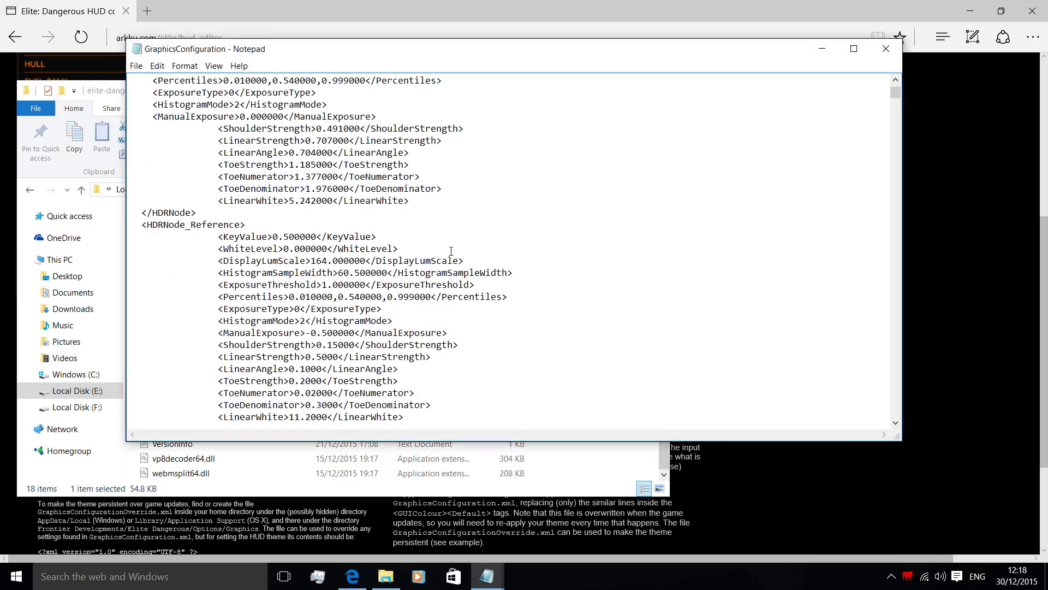
{"action": "scroll", "coordinate": [451, 251], "scroll_direction": "down", "scroll_amount": 20}
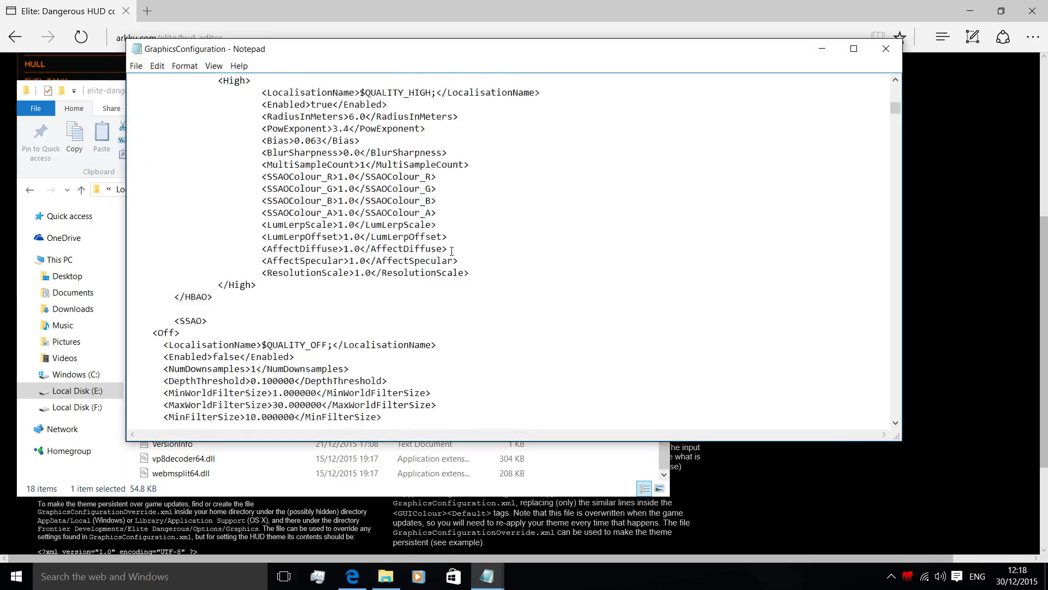
{"action": "scroll", "coordinate": [451, 251], "scroll_direction": "down", "scroll_amount": 20}
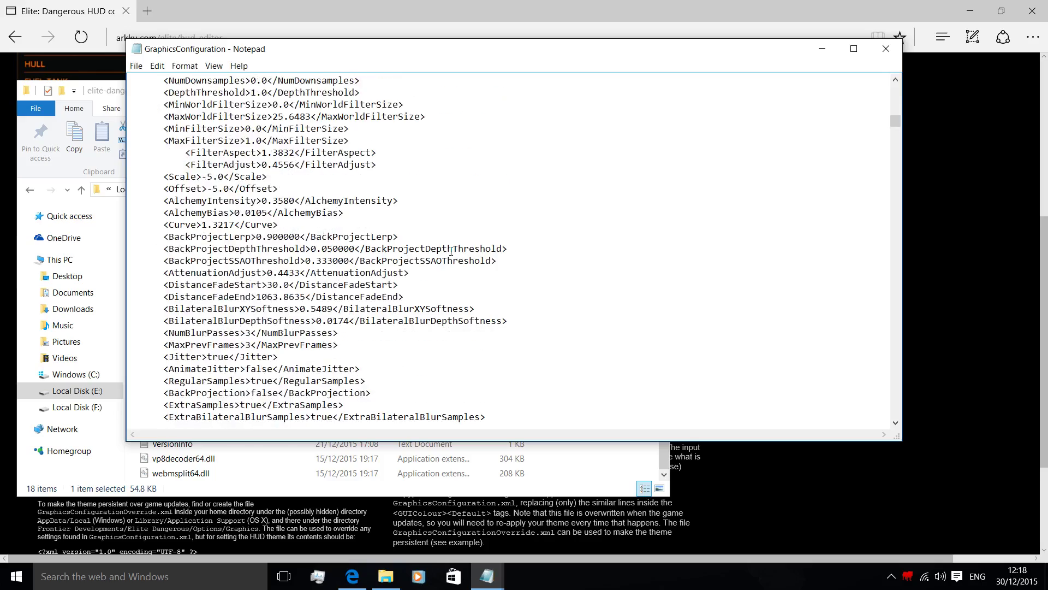
{"action": "scroll", "coordinate": [451, 252], "scroll_direction": "down", "scroll_amount": 9}
{"action": "scroll", "coordinate": [451, 251], "scroll_direction": "up", "scroll_amount": 18}
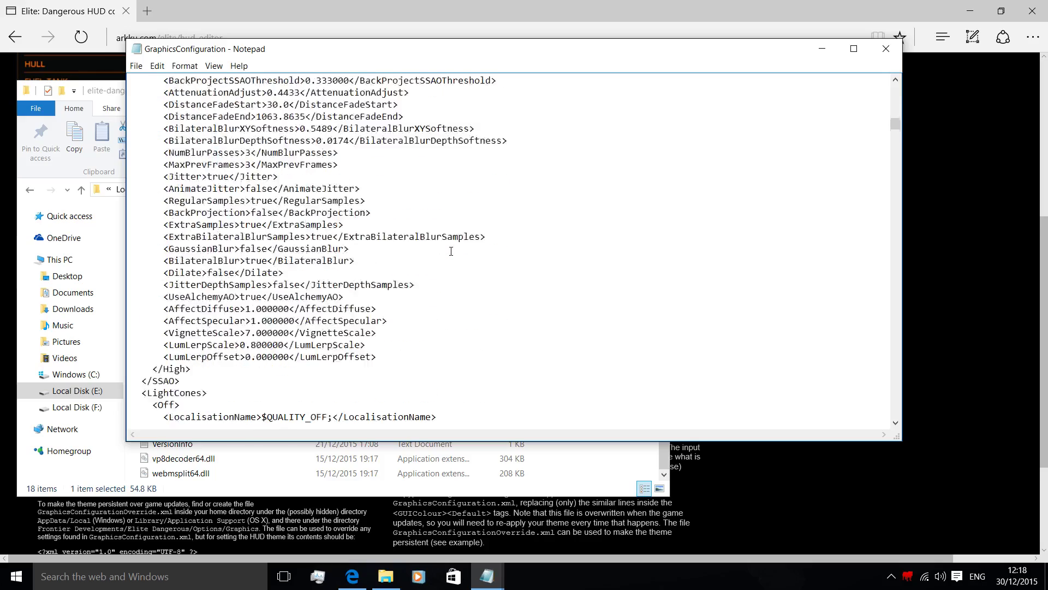
{"action": "scroll", "coordinate": [451, 251], "scroll_direction": "down", "scroll_amount": 6}
{"action": "left_click_drag", "start_coordinate": [895, 112], "coordinate": [895, 79]}
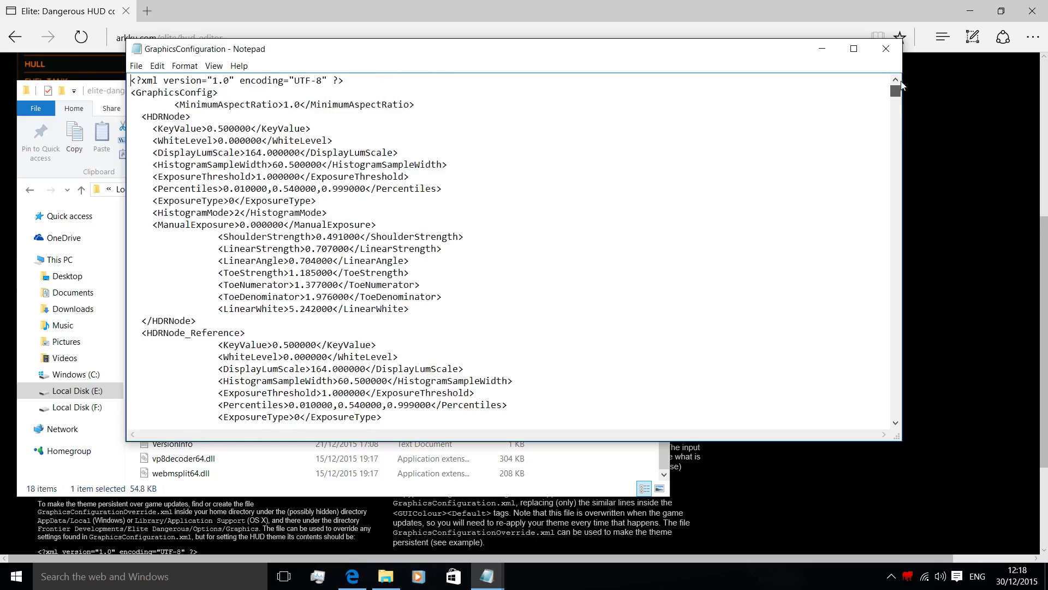
{"action": "scroll", "coordinate": [569, 195], "scroll_direction": "down", "scroll_amount": 9}
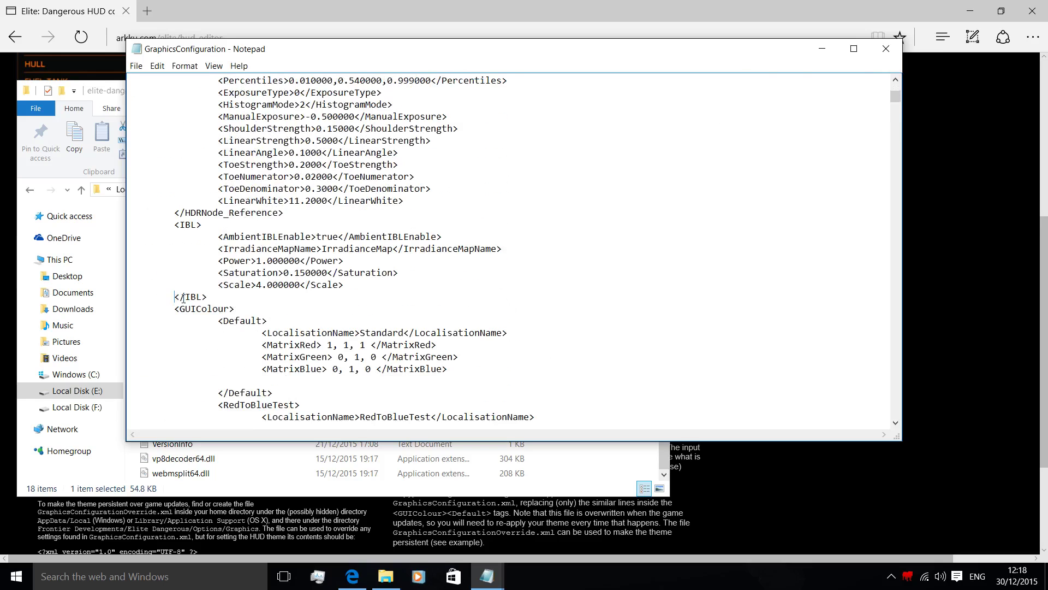
{"action": "left_click_drag", "start_coordinate": [175, 297], "coordinate": [251, 313]}
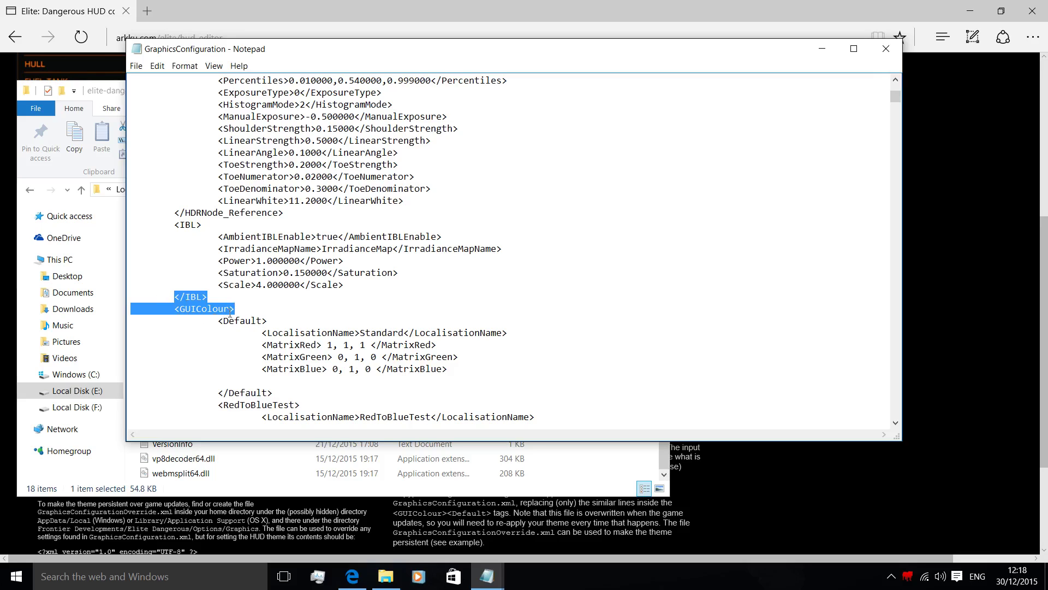
{"action": "left_click", "coordinate": [284, 301]}
{"action": "scroll", "coordinate": [237, 298], "scroll_direction": "down", "scroll_amount": 1}
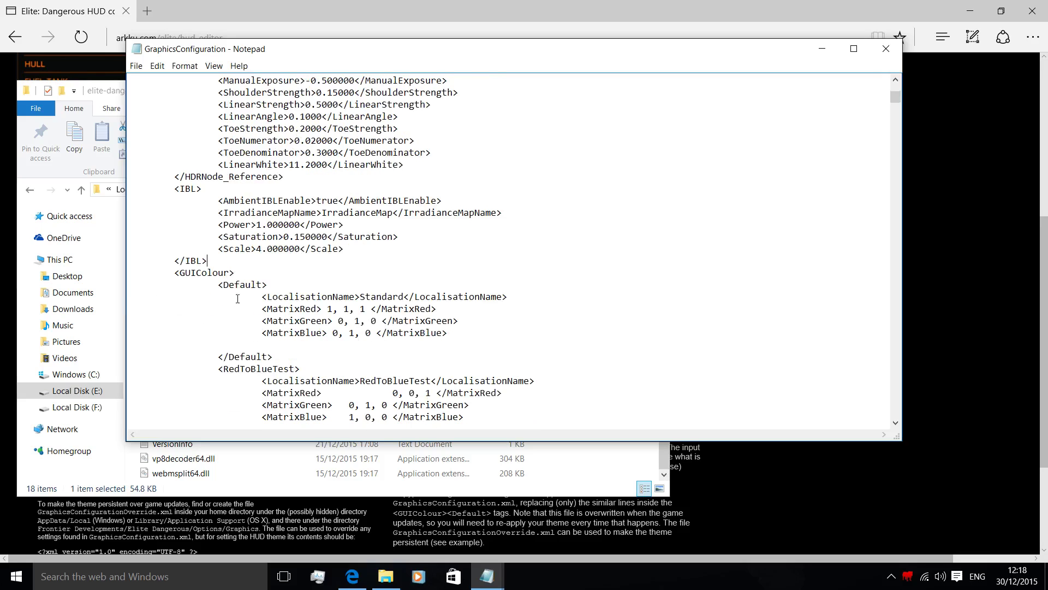
{"action": "scroll", "coordinate": [224, 288], "scroll_direction": "down", "scroll_amount": 4}
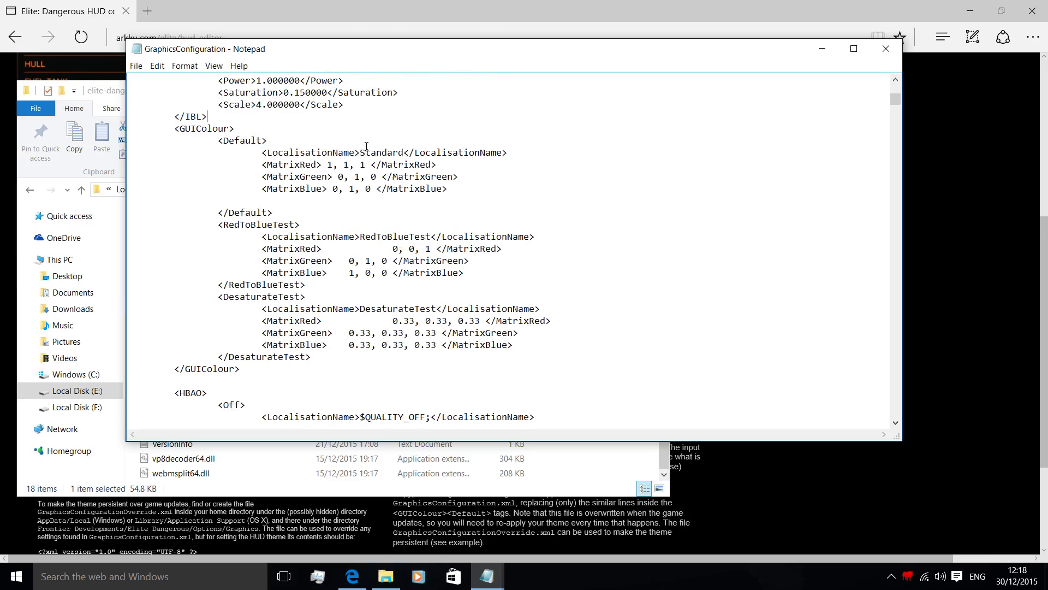
Select the MatrixRed, MatrixGreen and MatrixBlue lines under <Default> and delete them.
{"action": "mouse_move", "coordinate": [448, 187]}
{"action": "left_mouse_down"}
{"action": "mouse_move", "coordinate": [359, 189]}
{"action": "mouse_move", "coordinate": [273, 177]}
{"action": "mouse_move", "coordinate": [259, 163]}
{"action": "left_mouse_up"}
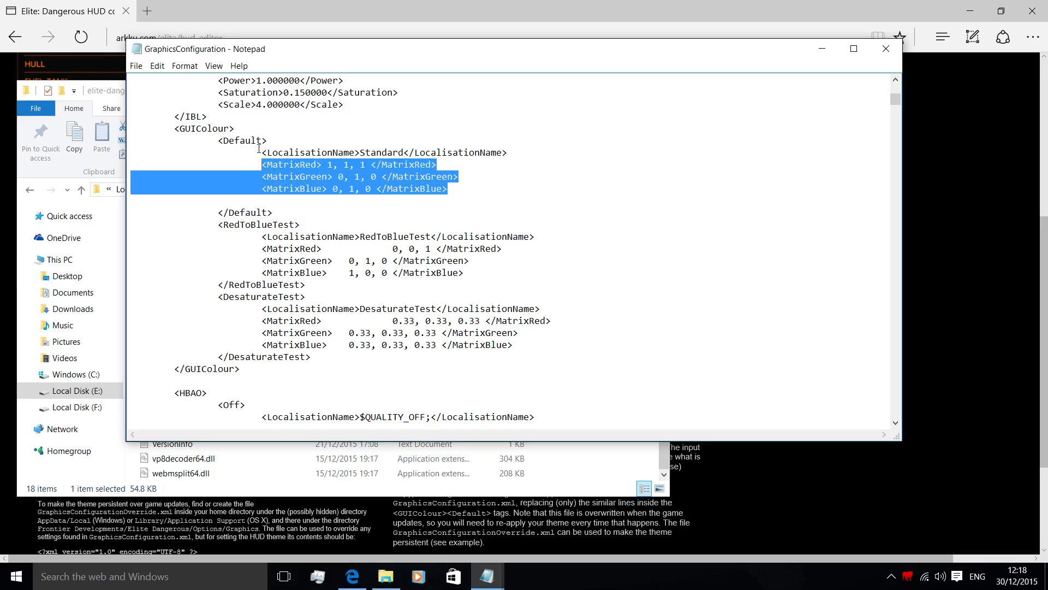
{"action": "left_click_drag", "start_coordinate": [371, 152], "coordinate": [406, 152]}
{"action": "mouse_move", "coordinate": [511, 190]}
{"action": "left_mouse_down"}
{"action": "mouse_move", "coordinate": [386, 188]}
{"action": "mouse_move", "coordinate": [258, 164]}
{"action": "left_mouse_up"}
{"action": "key", "text": "Delete"}
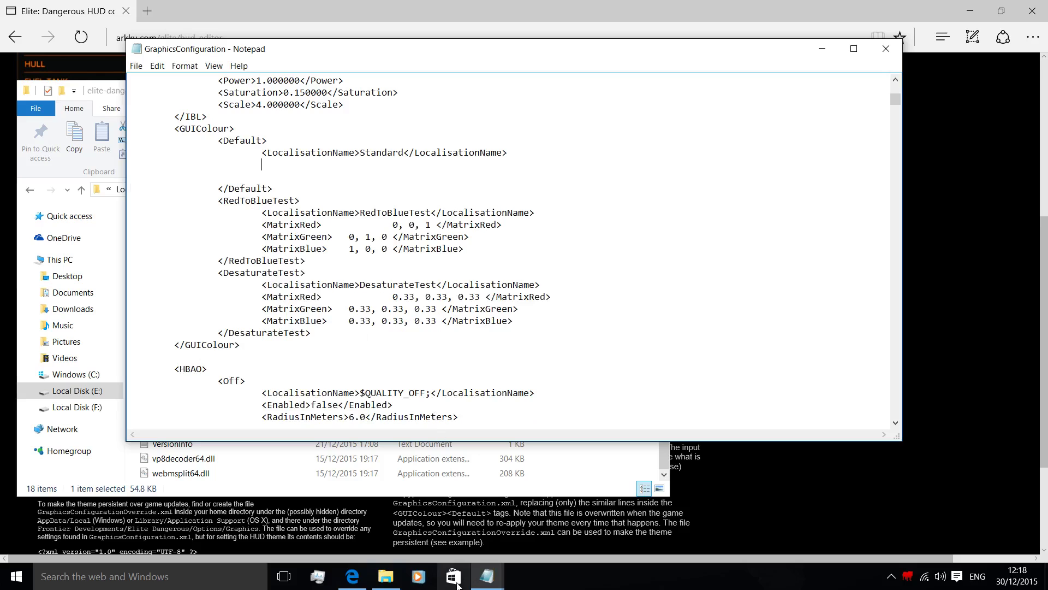
Select all of the HUD editor's 1,0,0 / 0,1,0 / 0,0,1 matrix snippet and copy it.
{"action": "left_click", "coordinate": [487, 575]}
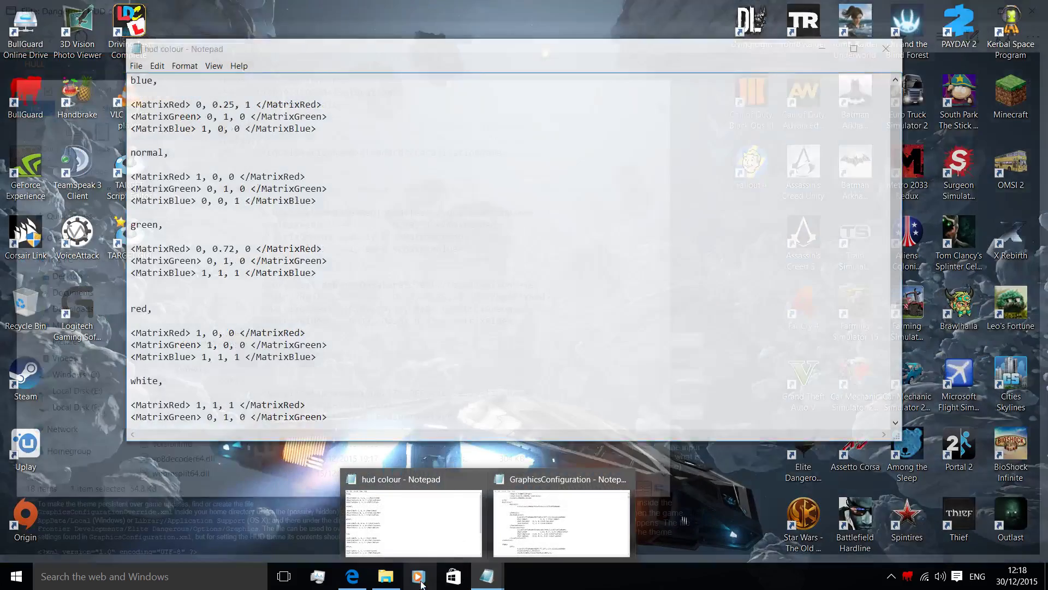
{"action": "left_click", "coordinate": [352, 576]}
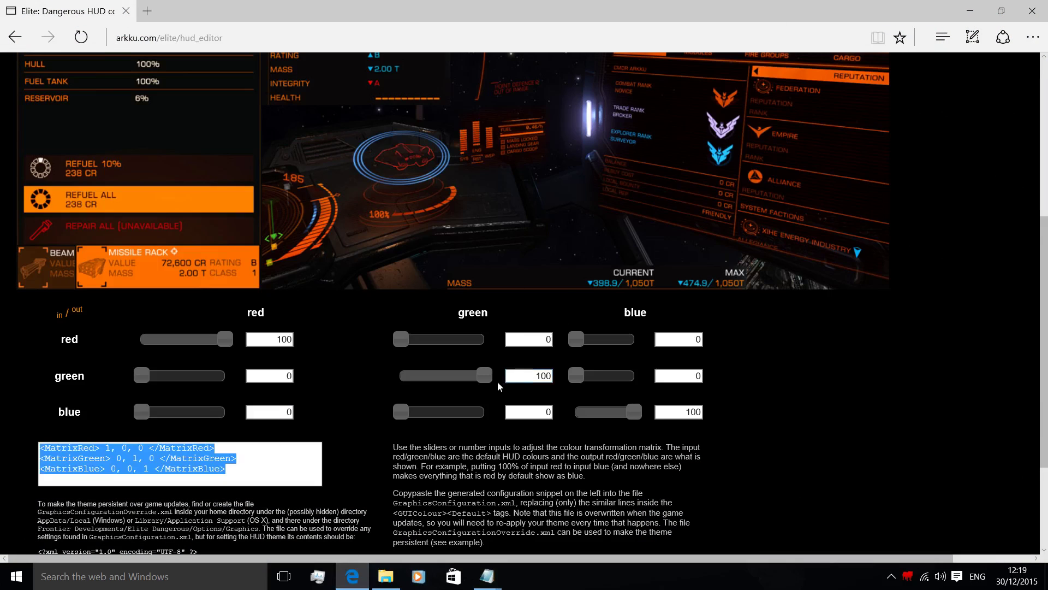
{"action": "left_click", "coordinate": [278, 477]}
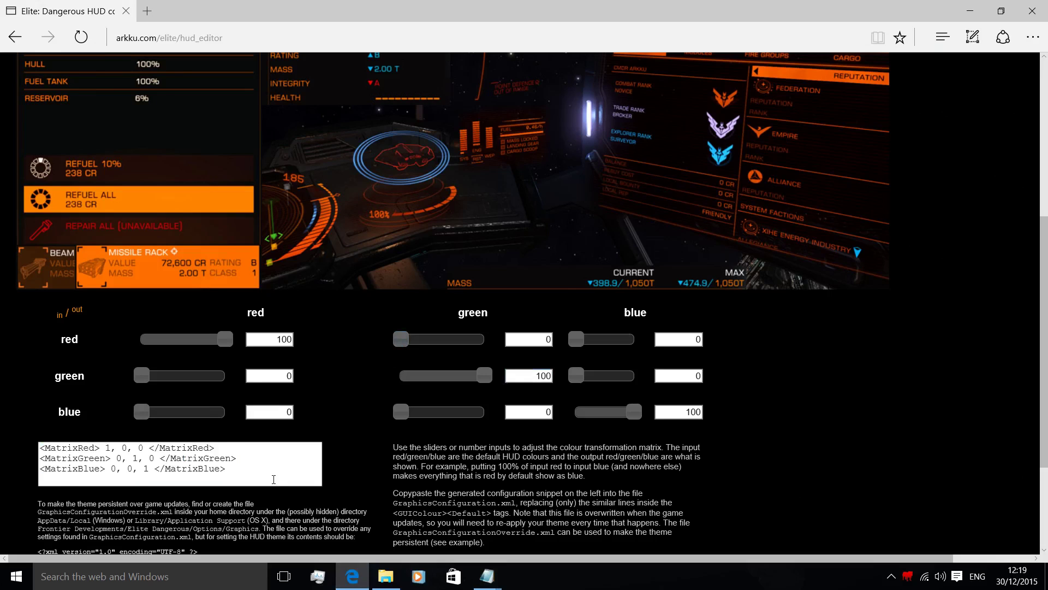
{"action": "key", "text": "ctrl+a"}
{"action": "right_click", "coordinate": [98, 463]}
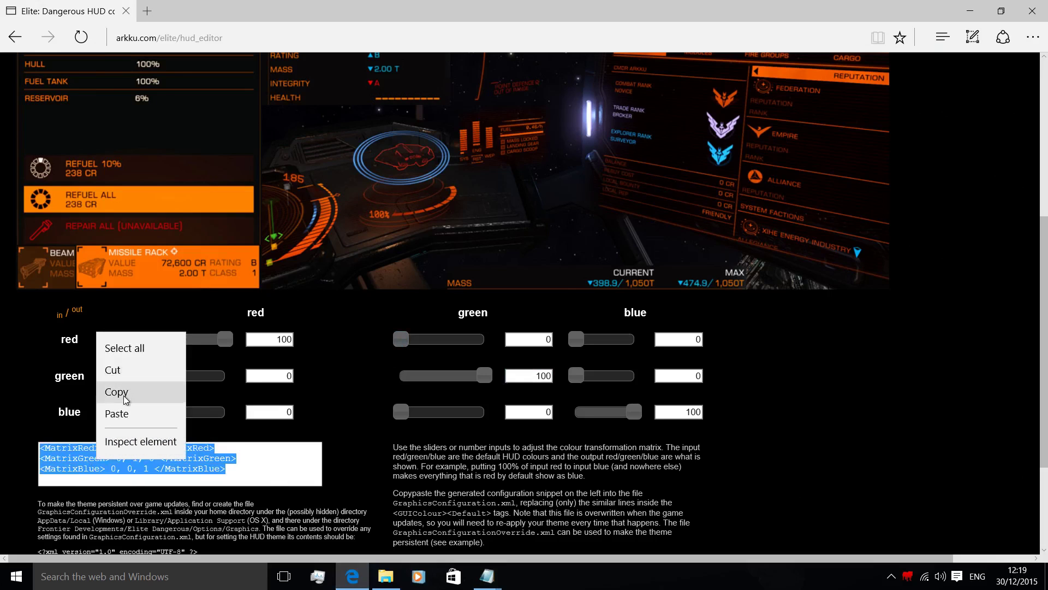
{"action": "left_click", "coordinate": [124, 399]}
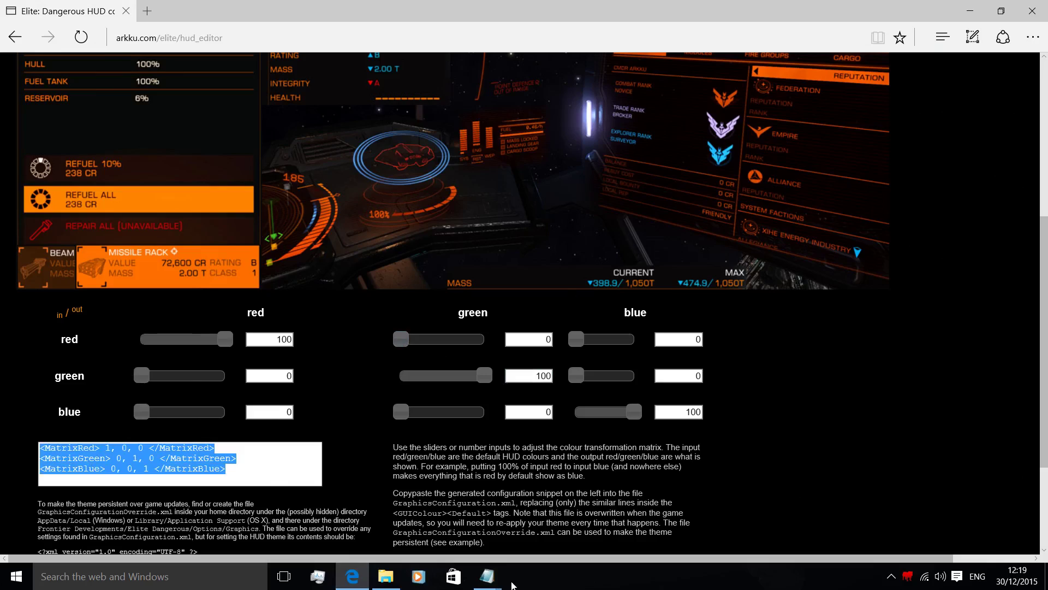
Paste the matrix lines into the Default block and align MatrixGreen and MatrixBlue with LocalisationName.
{"action": "mouse_move", "coordinate": [488, 577]}
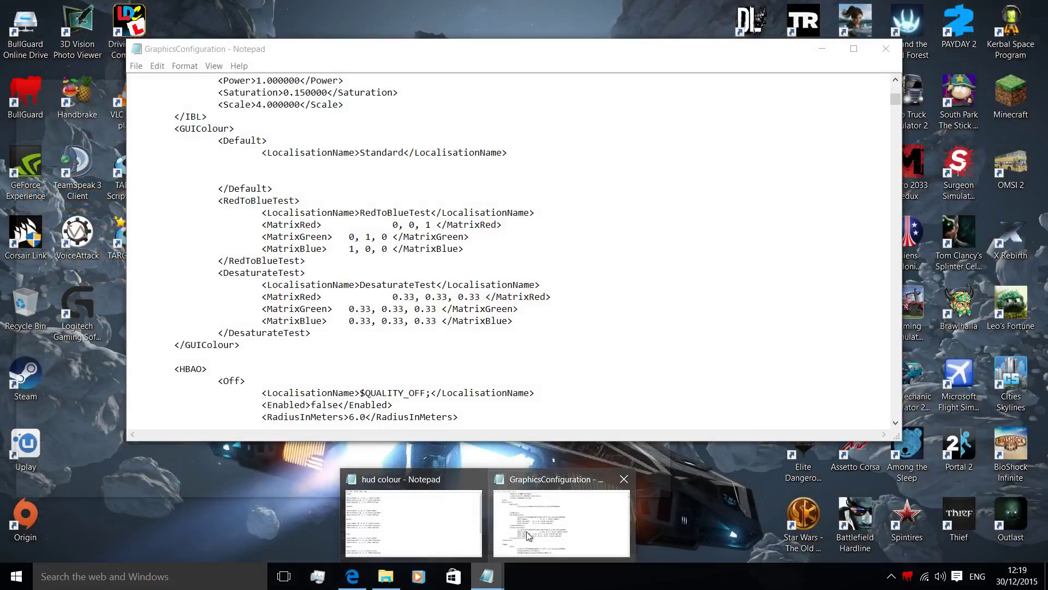
{"action": "left_click", "coordinate": [568, 518]}
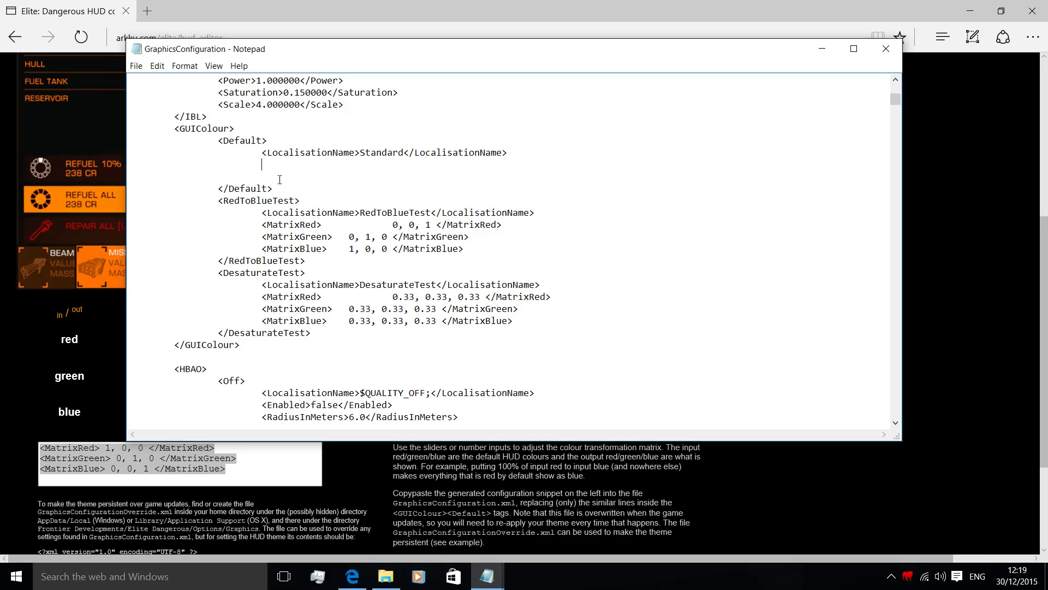
{"action": "right_click", "coordinate": [260, 165]}
{"action": "left_click", "coordinate": [291, 209]}
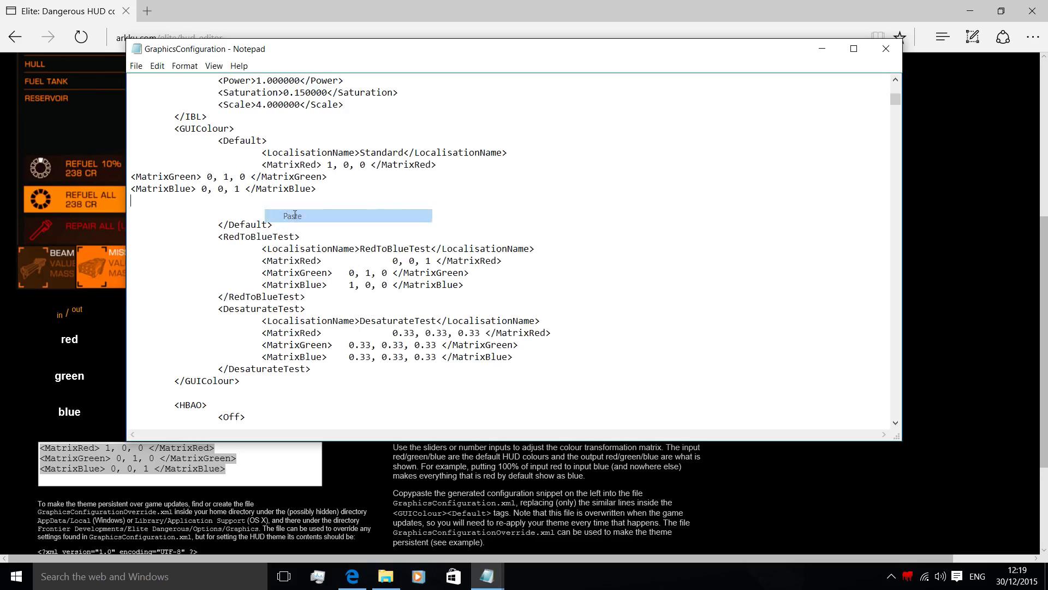
{"action": "left_click", "coordinate": [131, 177]}
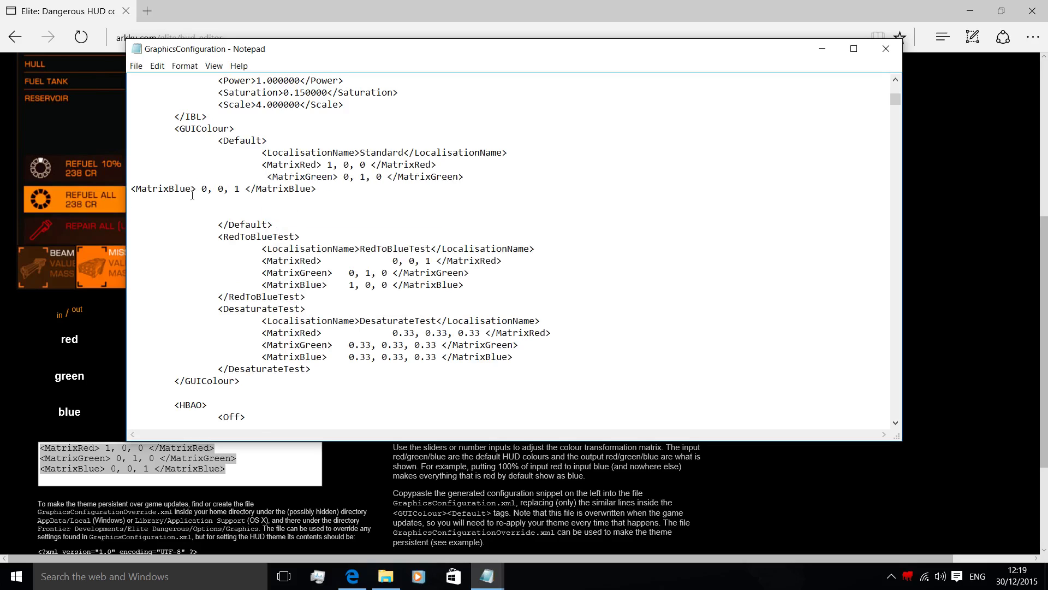
{"action": "key", "text": "BackSpace"}
{"action": "left_click", "coordinate": [132, 188]}
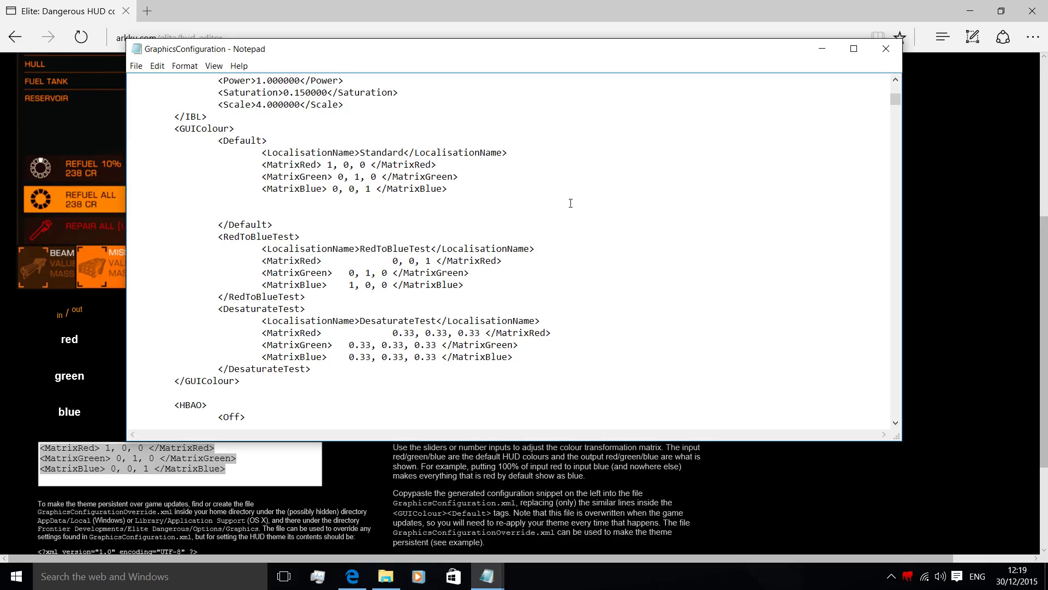
{"action": "scroll", "coordinate": [631, 205], "scroll_direction": "up", "scroll_amount": 2}
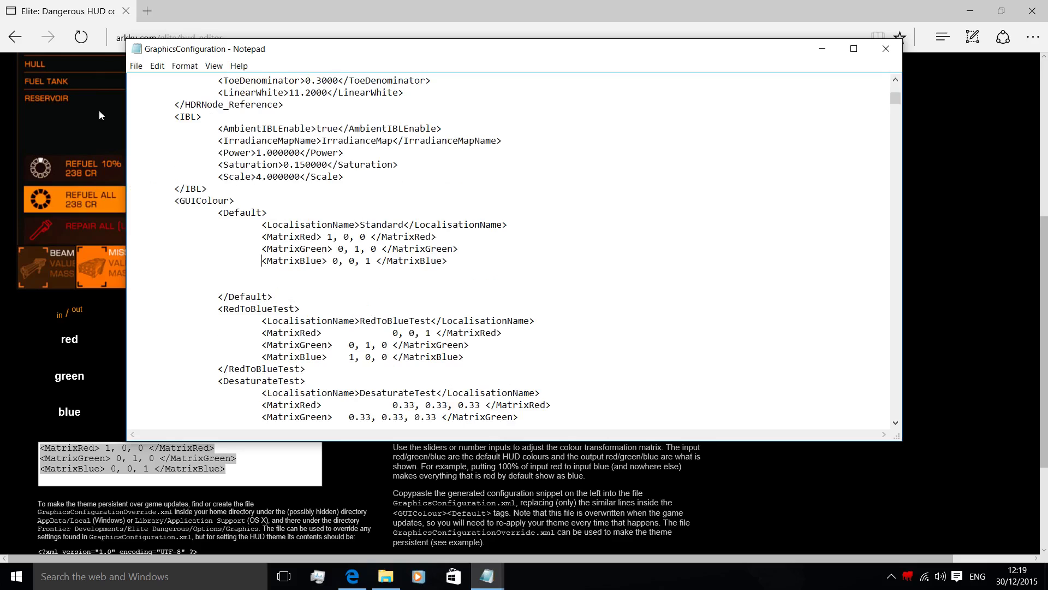
Save the edited GraphicsConfiguration file from the File menu.
{"action": "left_click", "coordinate": [137, 66]}
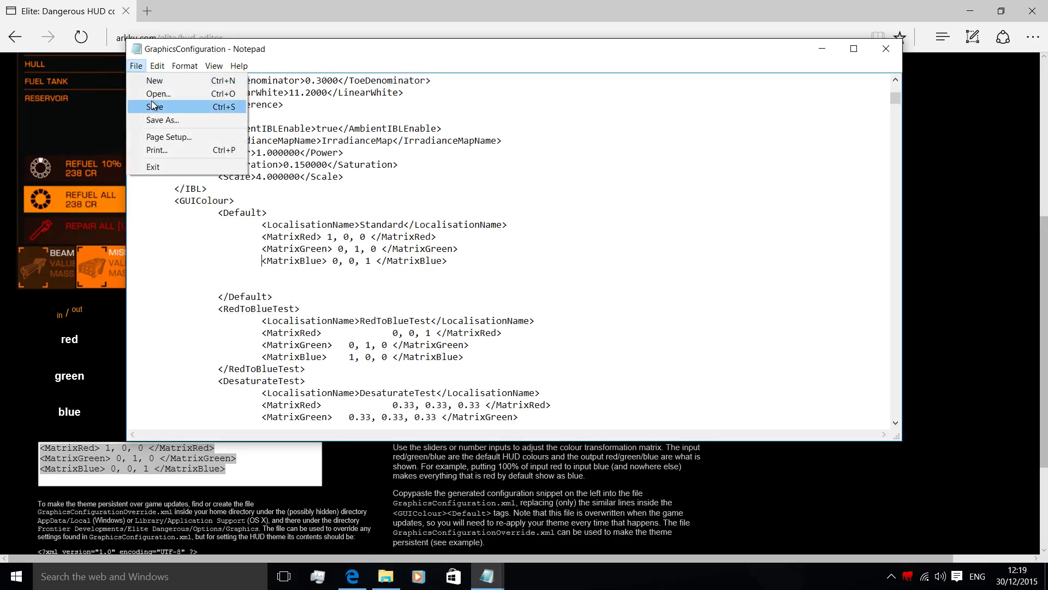
{"action": "left_click", "coordinate": [647, 161]}
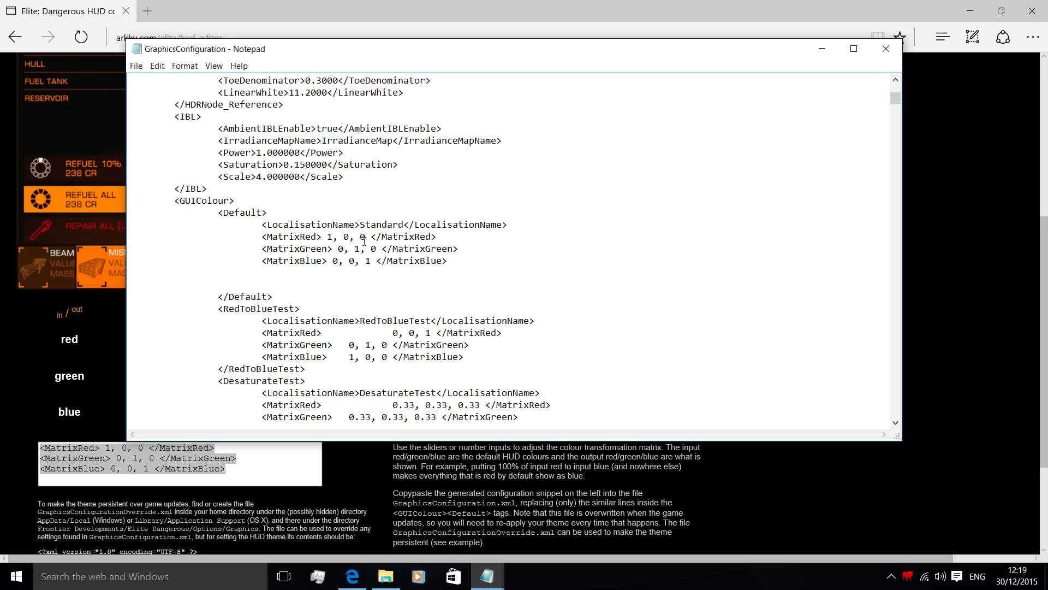
Delete the three Matrix lines and the leftover blank lines from GraphicsConfiguration's Default block.
{"action": "mouse_move", "coordinate": [452, 259]}
{"action": "left_mouse_down"}
{"action": "mouse_move", "coordinate": [234, 250]}
{"action": "mouse_move", "coordinate": [233, 241]}
{"action": "left_mouse_up"}
{"action": "key", "text": "Delete"}
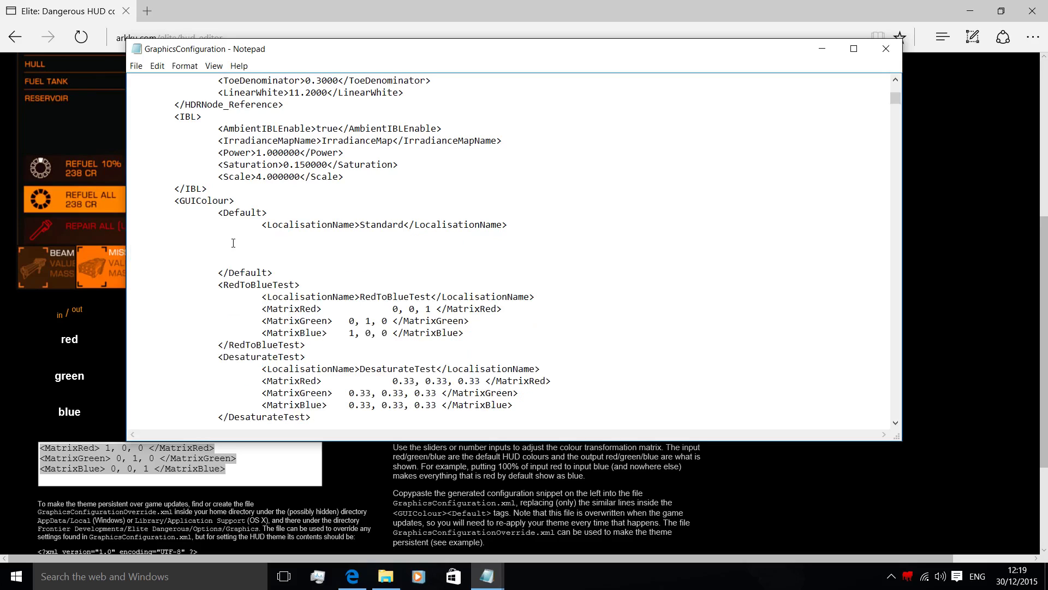
{"action": "left_click", "coordinate": [225, 256]}
{"action": "key", "text": "BackSpace"}
{"action": "key", "text": "BackSpace"}
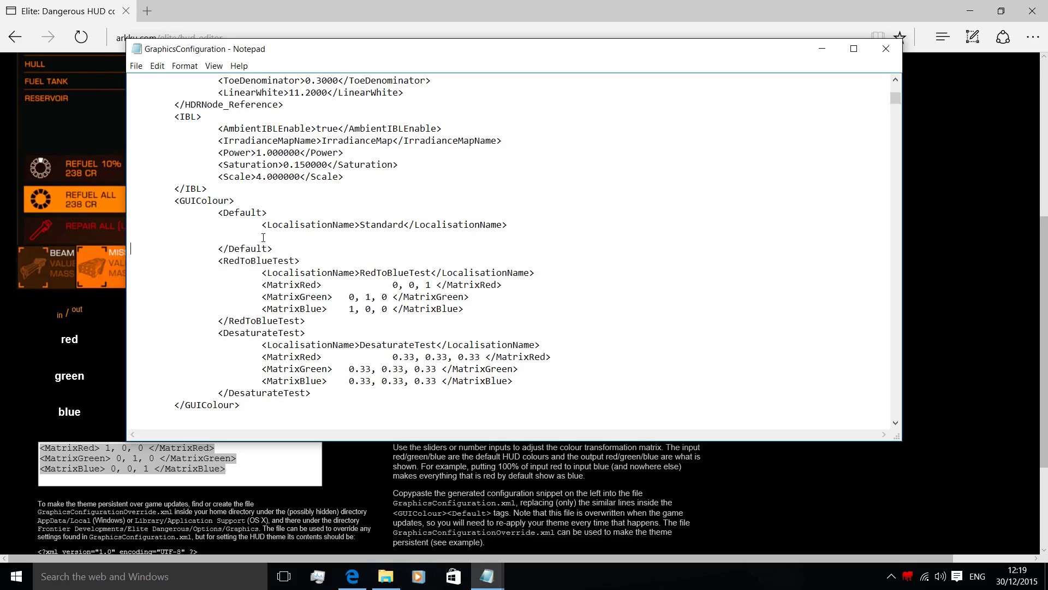
{"action": "left_click", "coordinate": [265, 238]}
{"action": "double_click", "coordinate": [267, 237]}
{"action": "key", "text": "BackSpace"}
Switch between the open Notepad windows from the taskbar to reach the hud colour notes.
{"action": "left_click", "coordinate": [487, 576]}
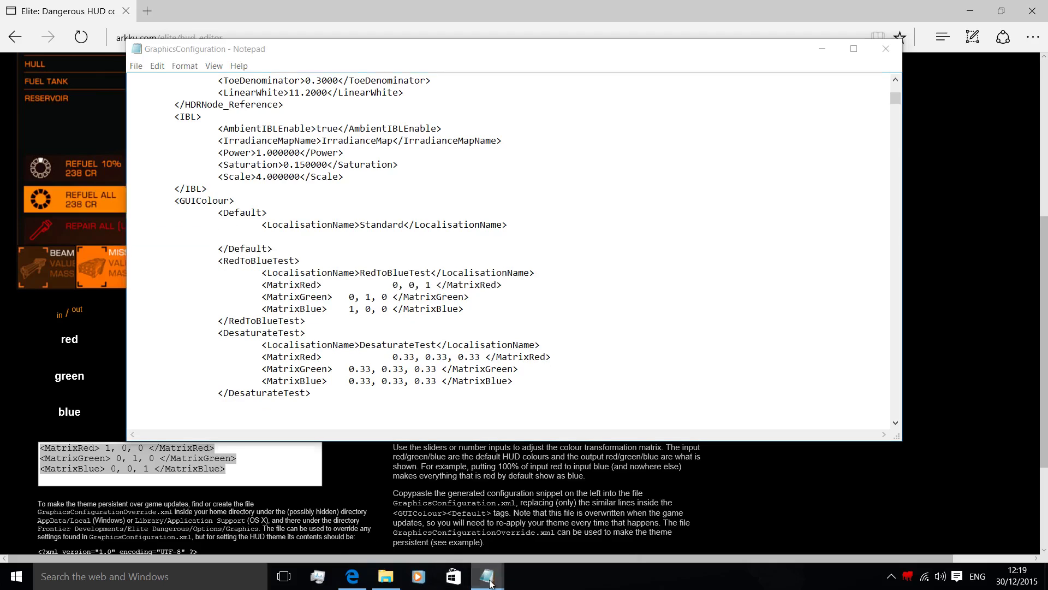
{"action": "left_click", "coordinate": [521, 534]}
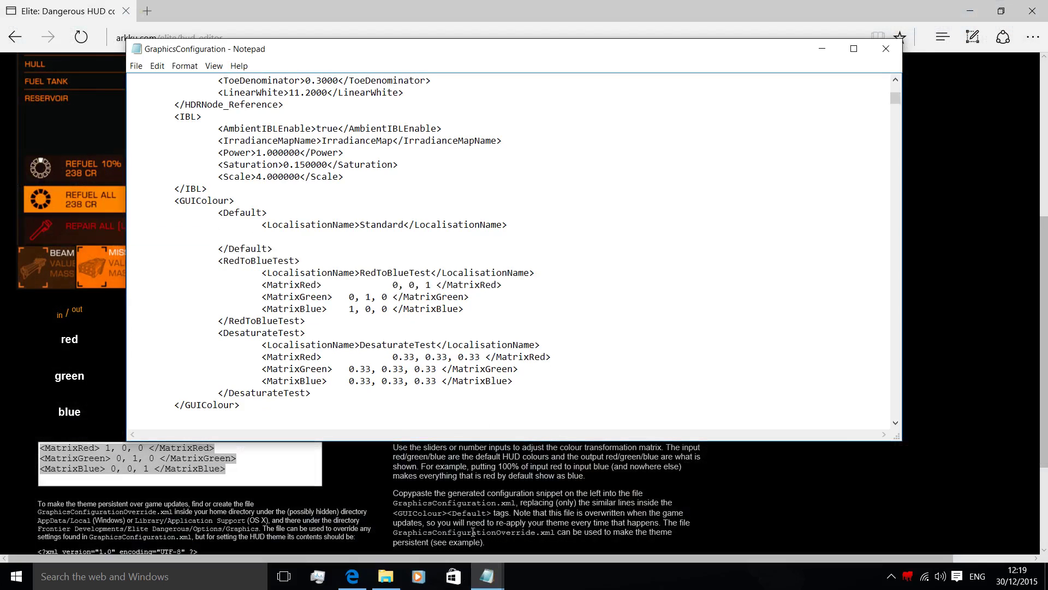
{"action": "left_click", "coordinate": [487, 576]}
Copy the white preset's three Matrix lines from the hud colour notes.
{"action": "left_click", "coordinate": [395, 516]}
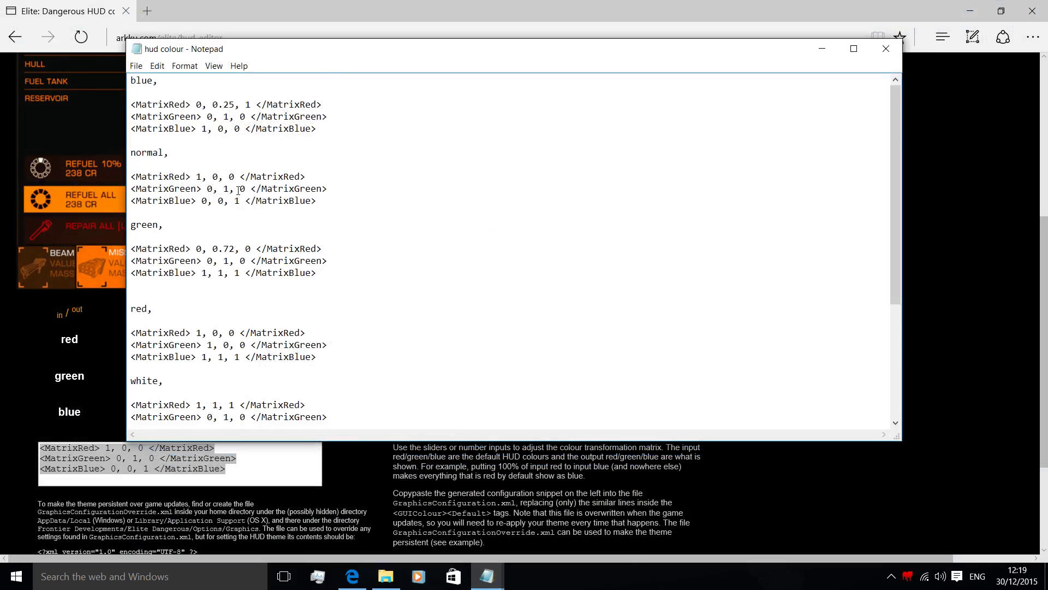
{"action": "scroll", "coordinate": [239, 190], "scroll_direction": "down", "scroll_amount": 4}
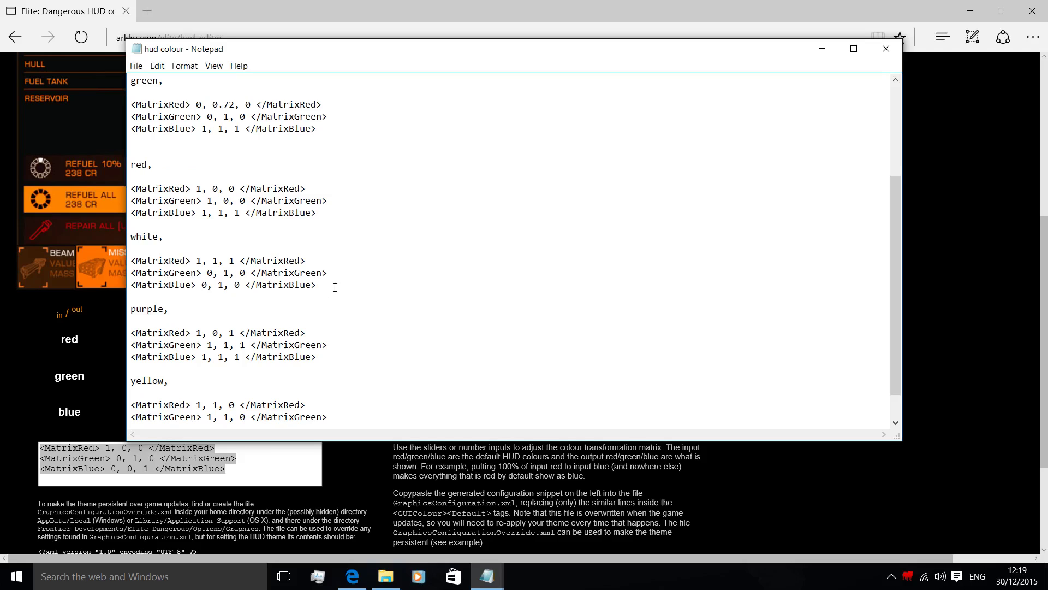
{"action": "mouse_move", "coordinate": [335, 285]}
{"action": "left_mouse_down"}
{"action": "mouse_move", "coordinate": [202, 285]}
{"action": "mouse_move", "coordinate": [132, 273]}
{"action": "mouse_move", "coordinate": [132, 261]}
{"action": "left_mouse_up"}
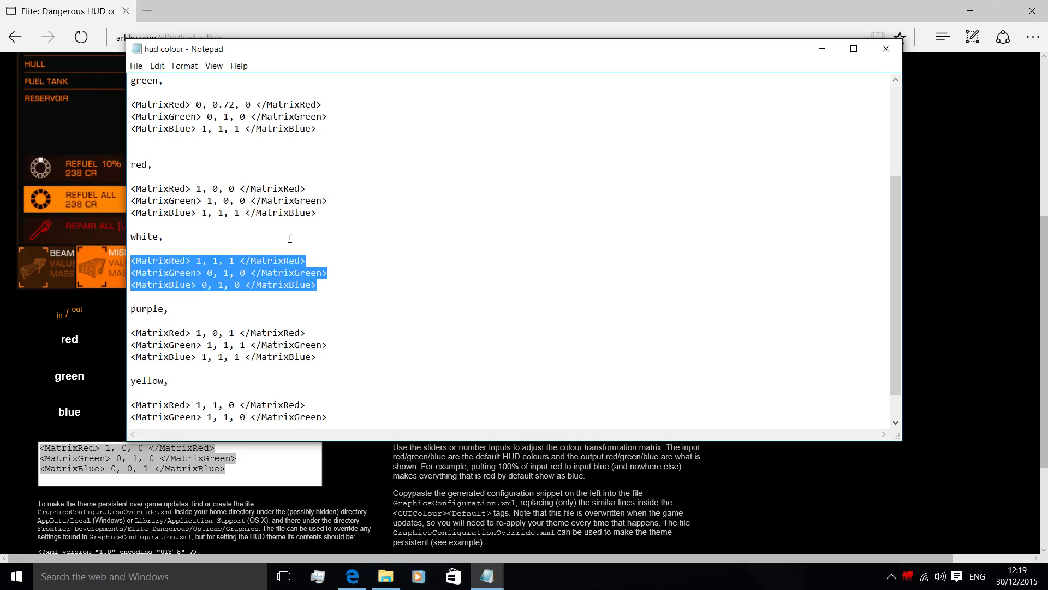
{"action": "scroll", "coordinate": [319, 261], "scroll_direction": "up", "scroll_amount": 4}
{"action": "scroll", "coordinate": [223, 212], "scroll_direction": "down", "scroll_amount": 5}
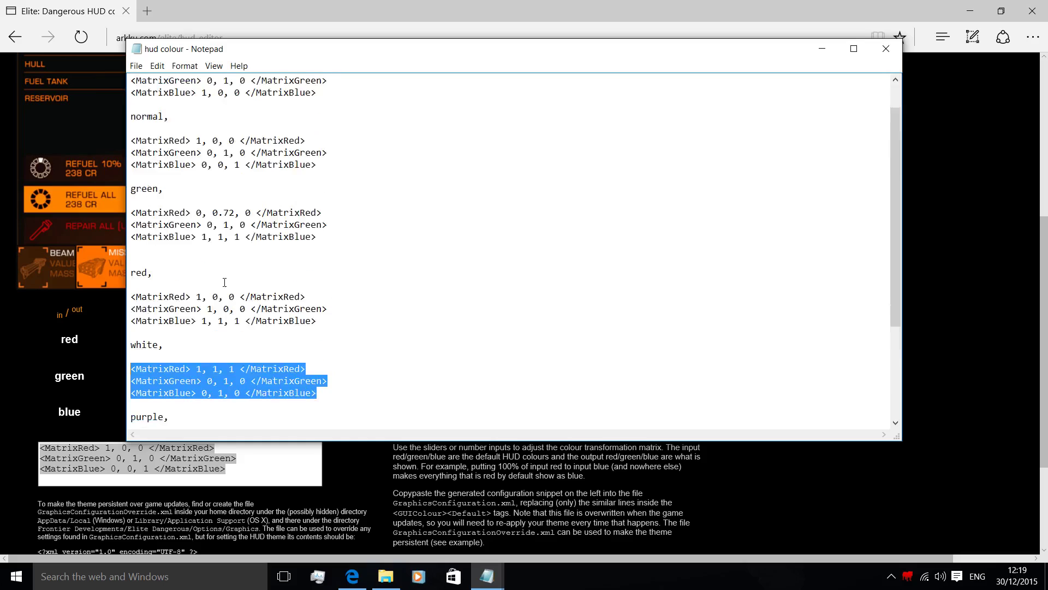
{"action": "scroll", "coordinate": [255, 275], "scroll_direction": "up", "scroll_amount": 2}
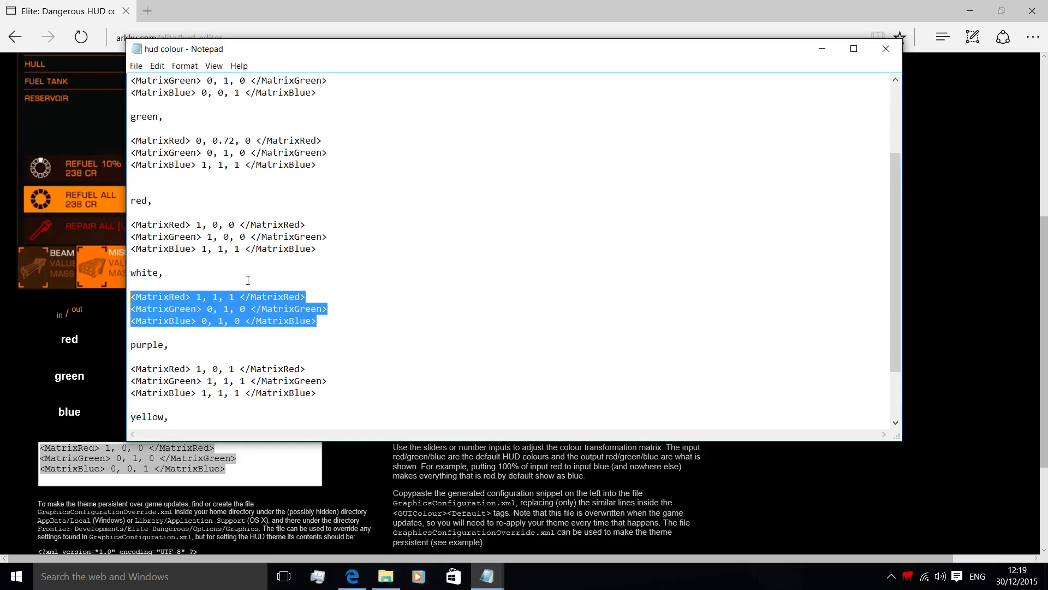
{"action": "right_click", "coordinate": [235, 309]}
{"action": "left_click", "coordinate": [281, 346]}
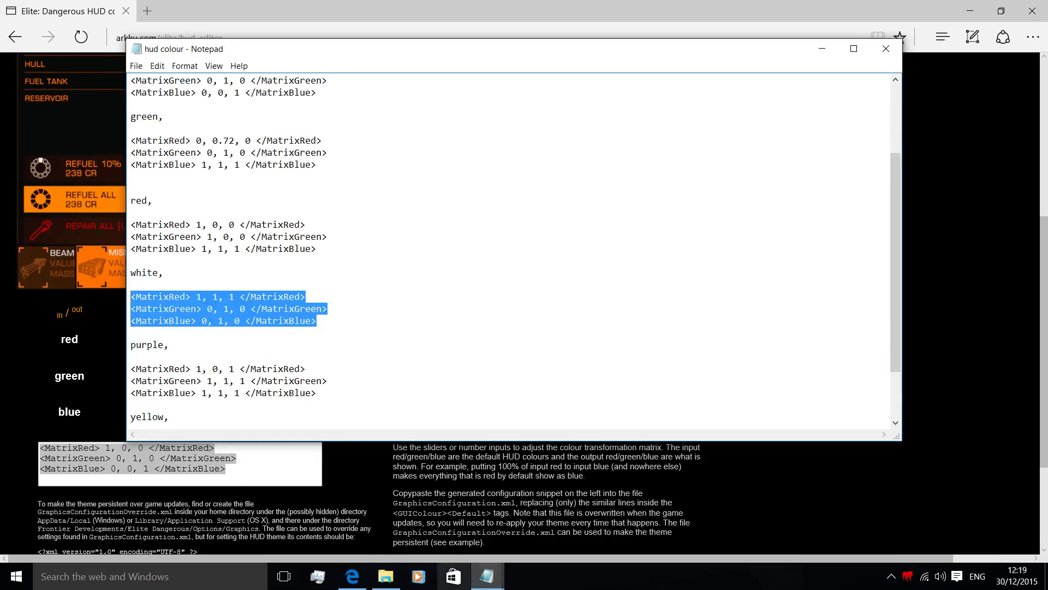
Paste the white Matrix lines into GraphicsConfiguration's empty Default line and Tab-align MatrixGreen and MatrixBlue.
{"action": "mouse_move", "coordinate": [484, 584]}
{"action": "left_click", "coordinate": [556, 524]}
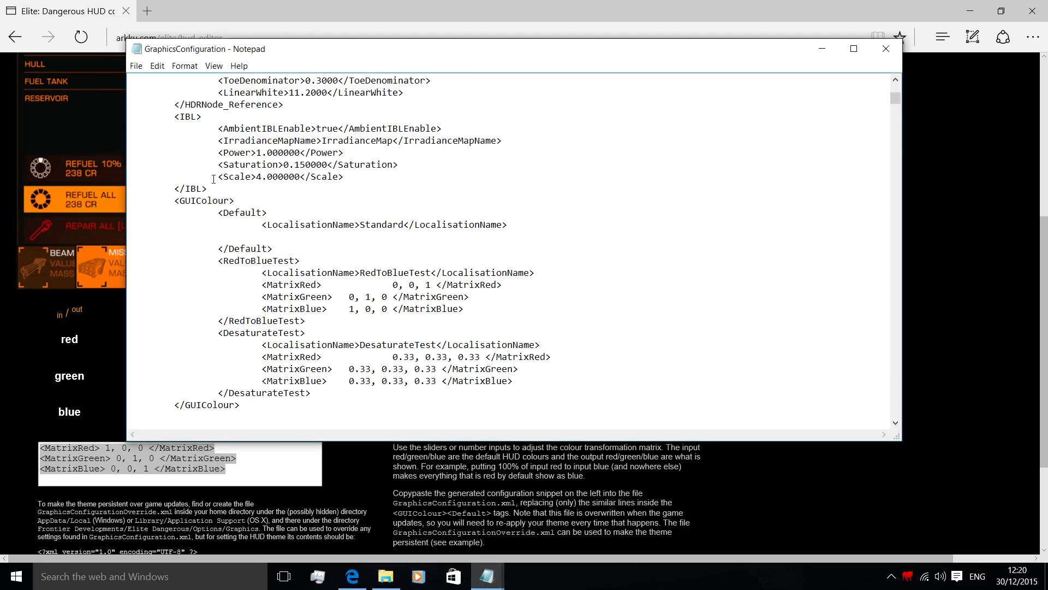
{"action": "right_click", "coordinate": [230, 235]}
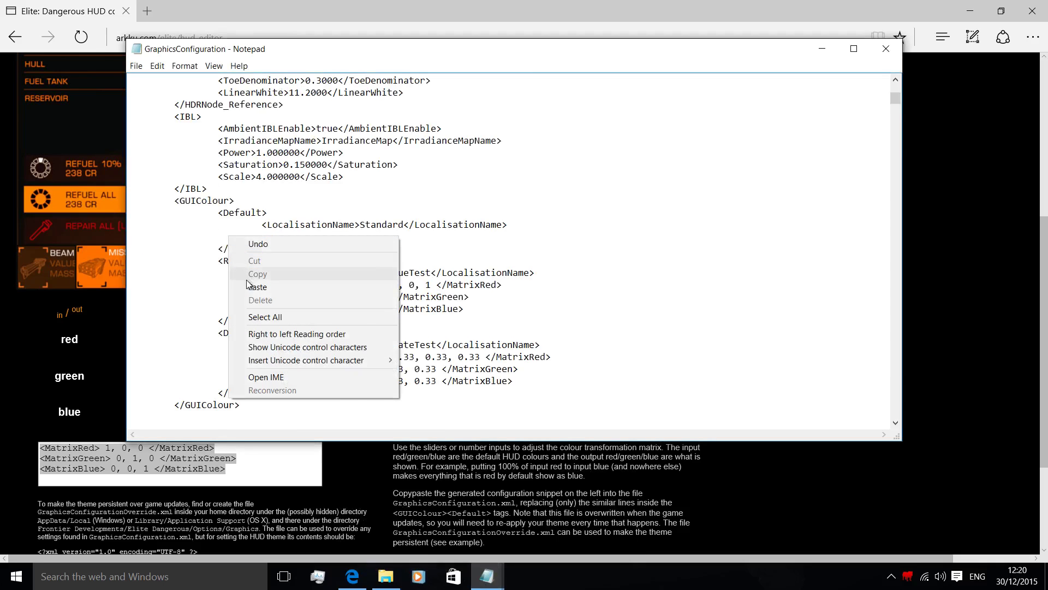
{"action": "left_click", "coordinate": [247, 279]}
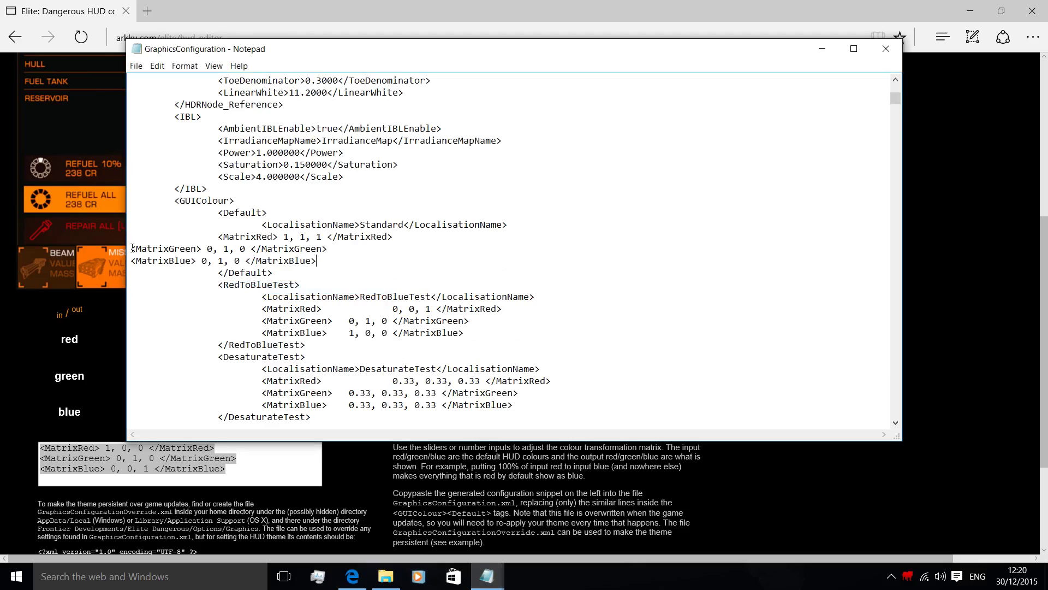
{"action": "key", "text": "Tab"}
{"action": "key", "text": "Tab"}
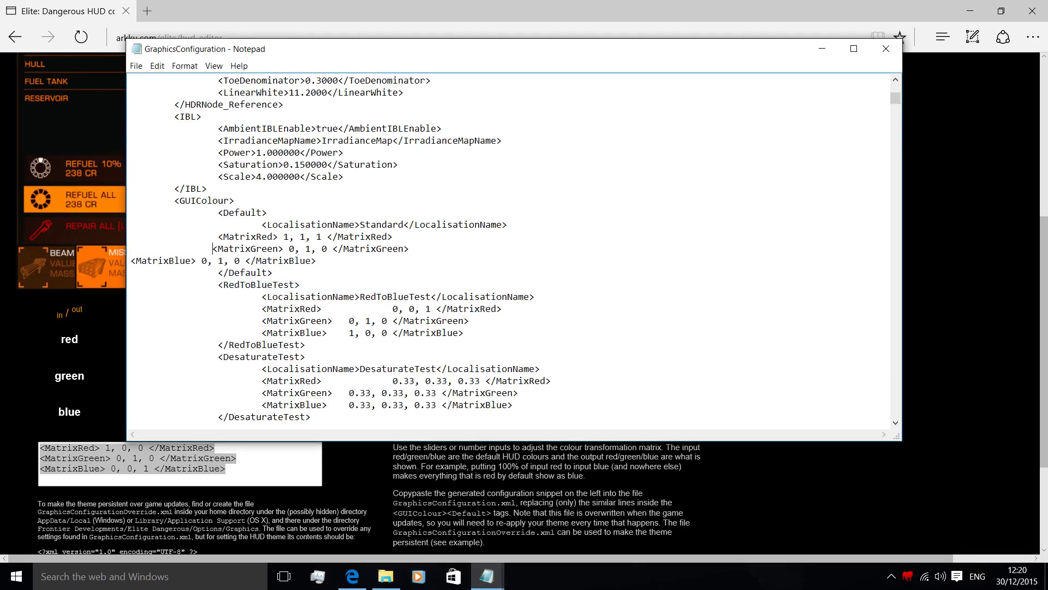
{"action": "left_click", "coordinate": [130, 260]}
{"action": "key", "text": "Tab"}
{"action": "key", "text": "Tab"}
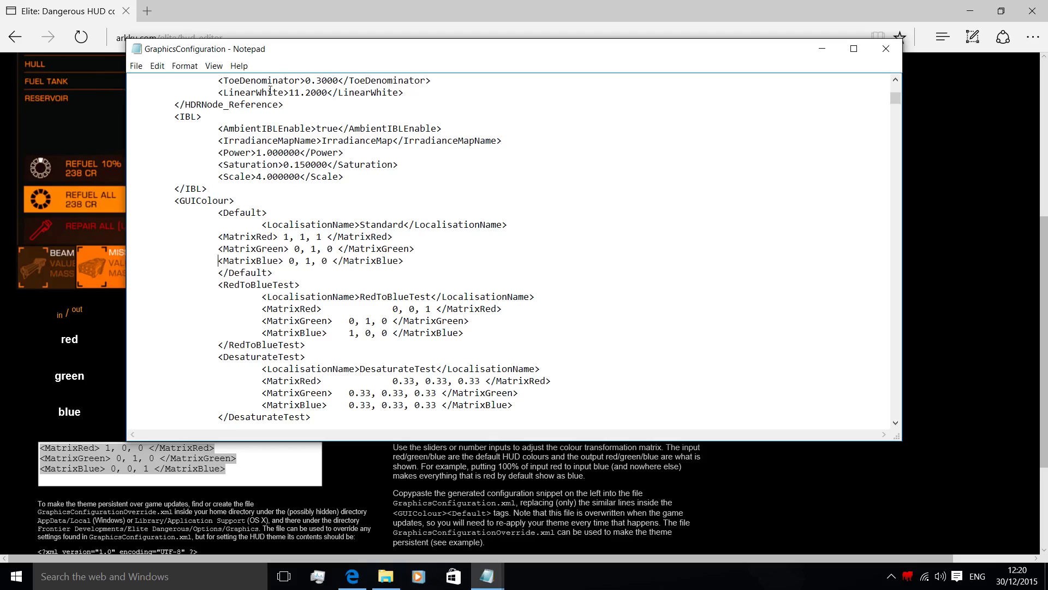
Close GraphicsConfiguration without saving the changes.
{"action": "left_click", "coordinate": [139, 66]}
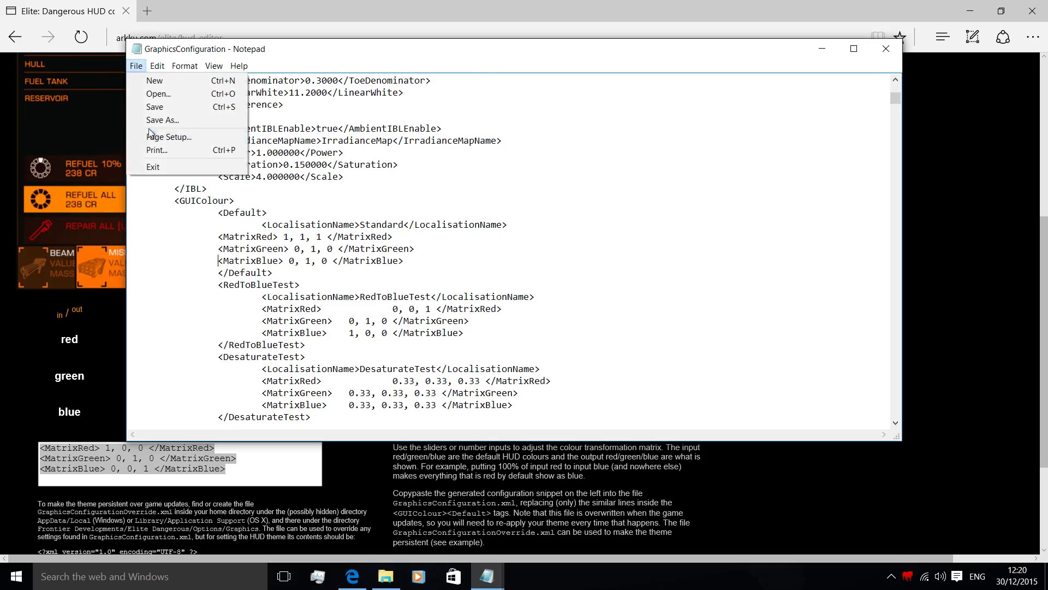
{"action": "left_click", "coordinate": [889, 52]}
{"action": "left_click", "coordinate": [680, 302]}
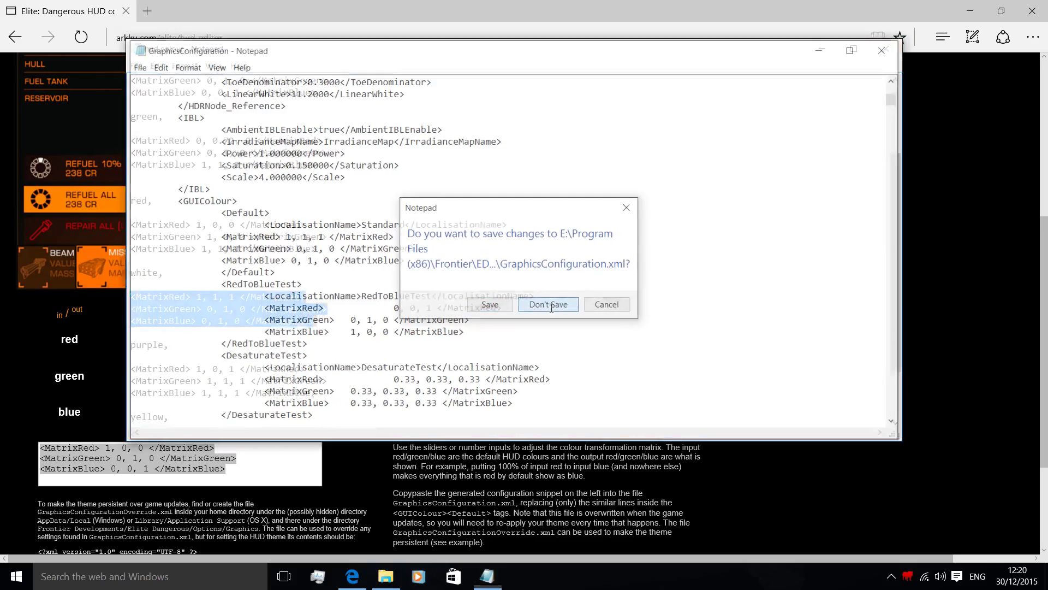
Review the normal preset's three Matrix lines in the hud colour notes by selecting them briefly.
{"action": "left_click", "coordinate": [577, 299]}
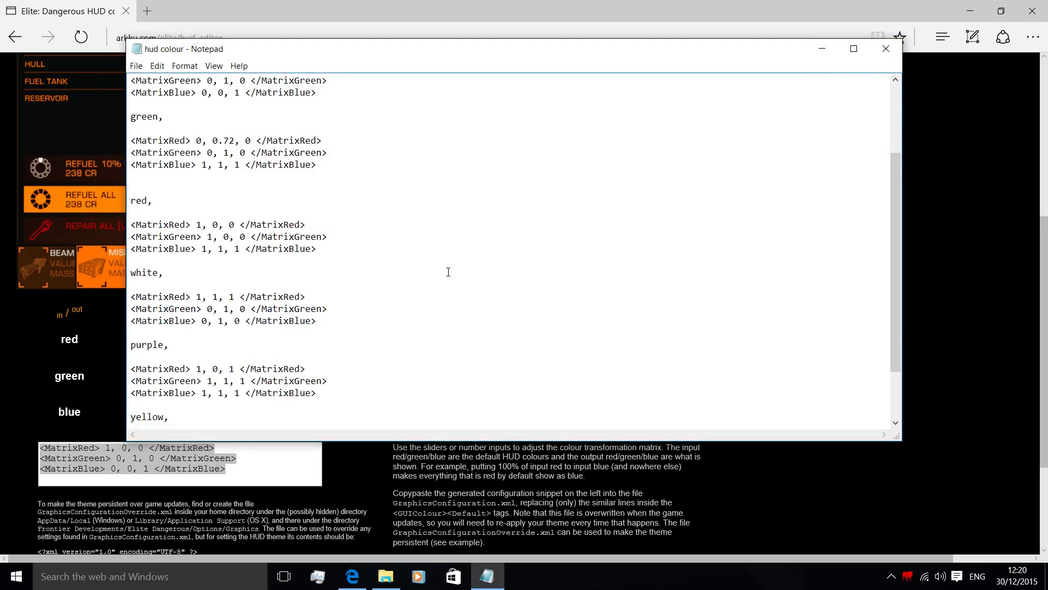
{"action": "scroll", "coordinate": [411, 265], "scroll_direction": "up", "scroll_amount": 3}
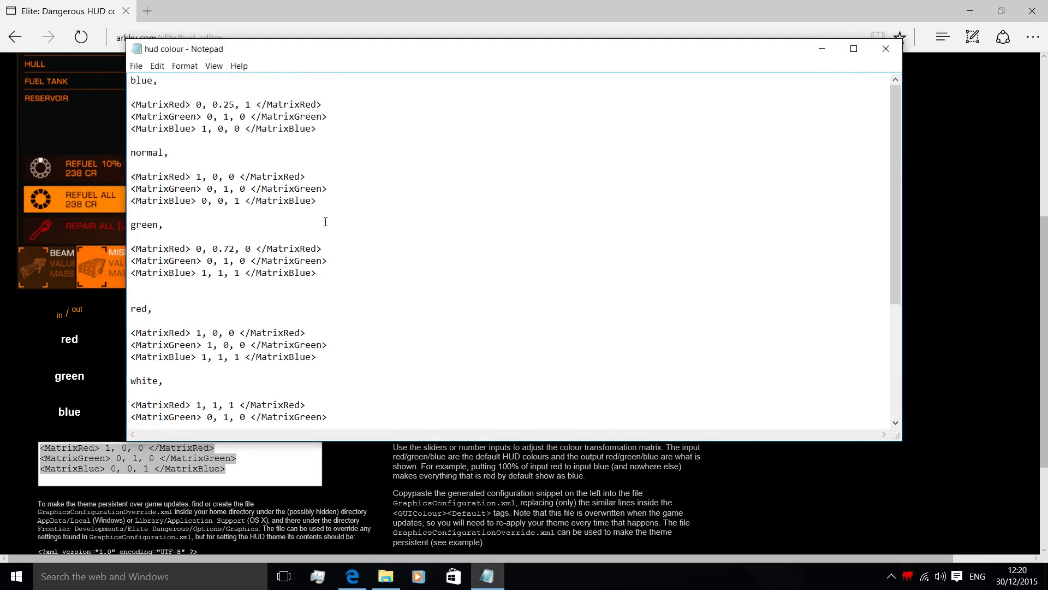
{"action": "mouse_move", "coordinate": [317, 201]}
{"action": "left_mouse_down"}
{"action": "mouse_move", "coordinate": [131, 189]}
{"action": "mouse_move", "coordinate": [120, 175]}
{"action": "left_mouse_up"}
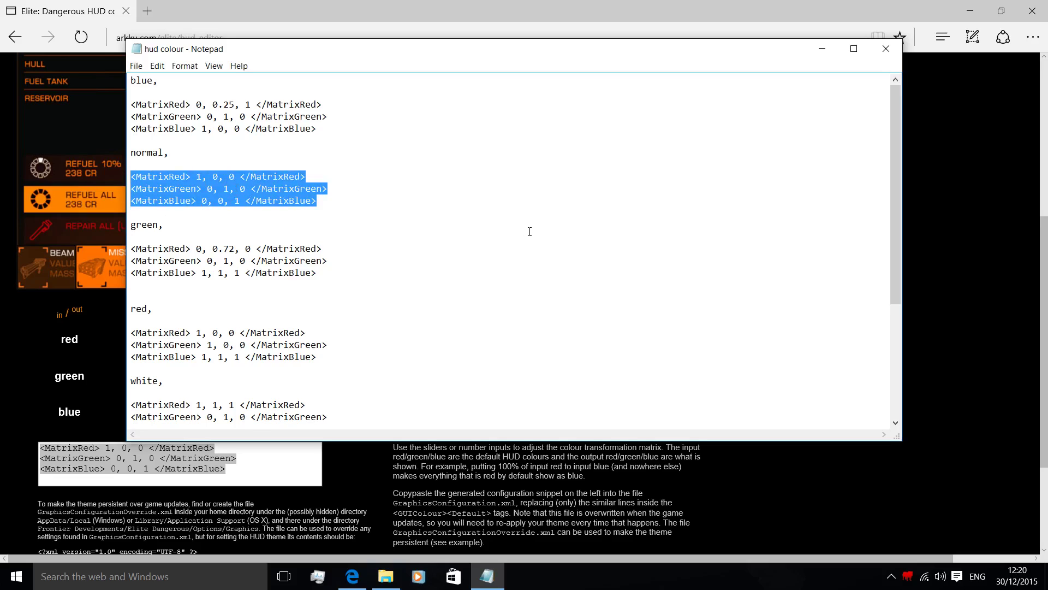
{"action": "left_click", "coordinate": [505, 229]}
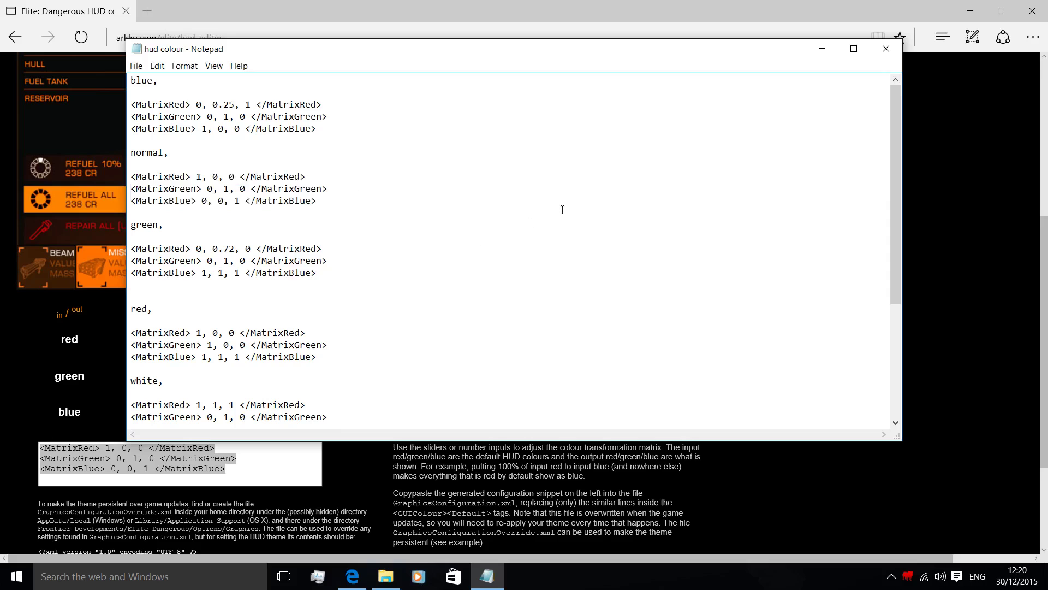
Close the hud colour notes and mix green into red in the HUD editor for an orange preview.
{"action": "left_click", "coordinate": [885, 49]}
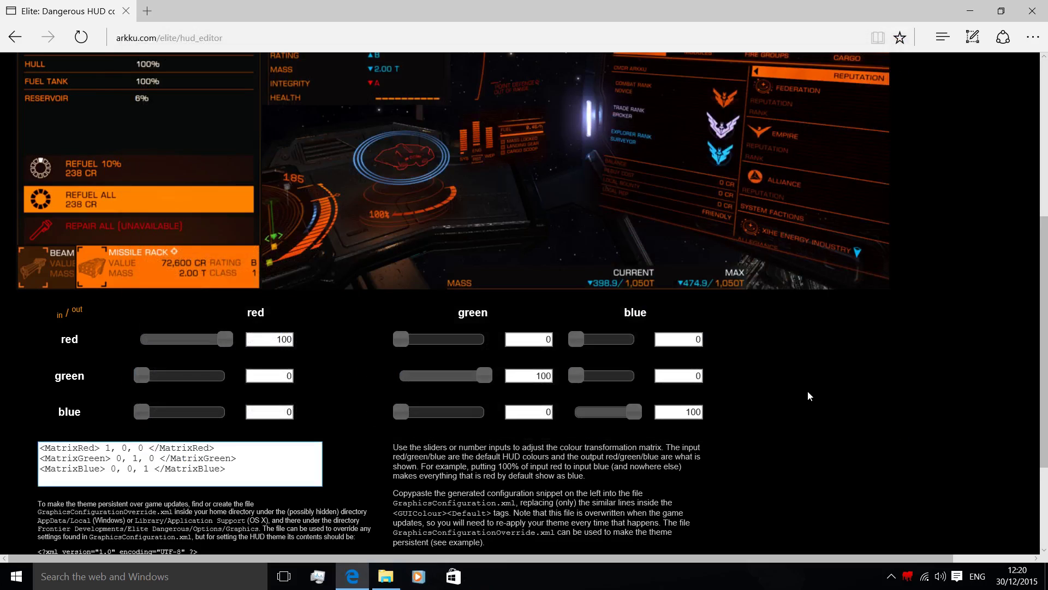
{"action": "scroll", "coordinate": [755, 407], "scroll_direction": "up", "scroll_amount": 4}
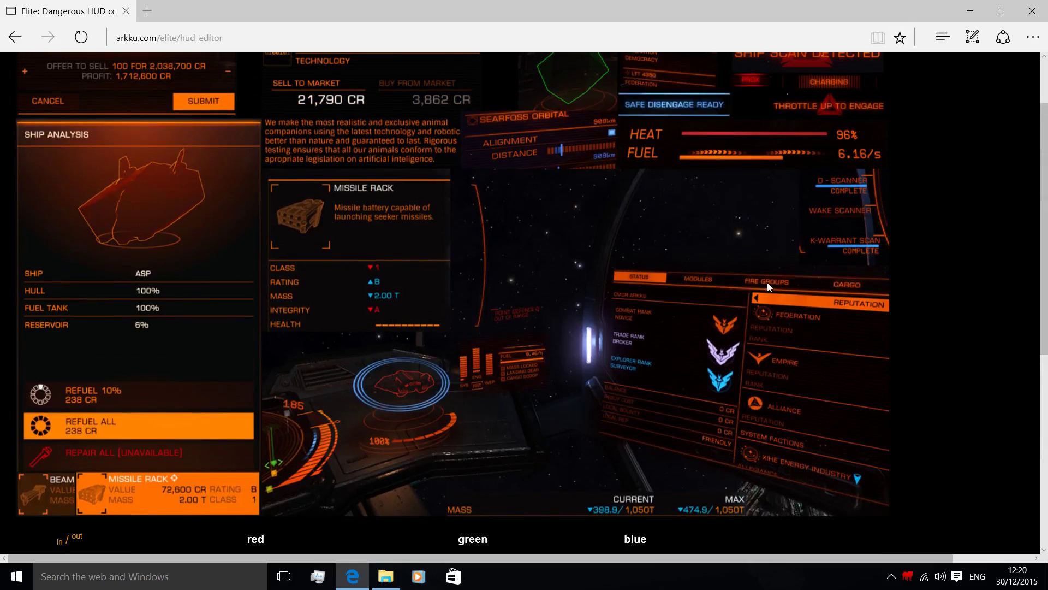
{"action": "scroll", "coordinate": [750, 315], "scroll_direction": "down", "scroll_amount": 1}
{"action": "left_click_drag", "start_coordinate": [143, 527], "coordinate": [226, 527]}
{"action": "left_click_drag", "start_coordinate": [406, 490], "coordinate": [484, 495]}
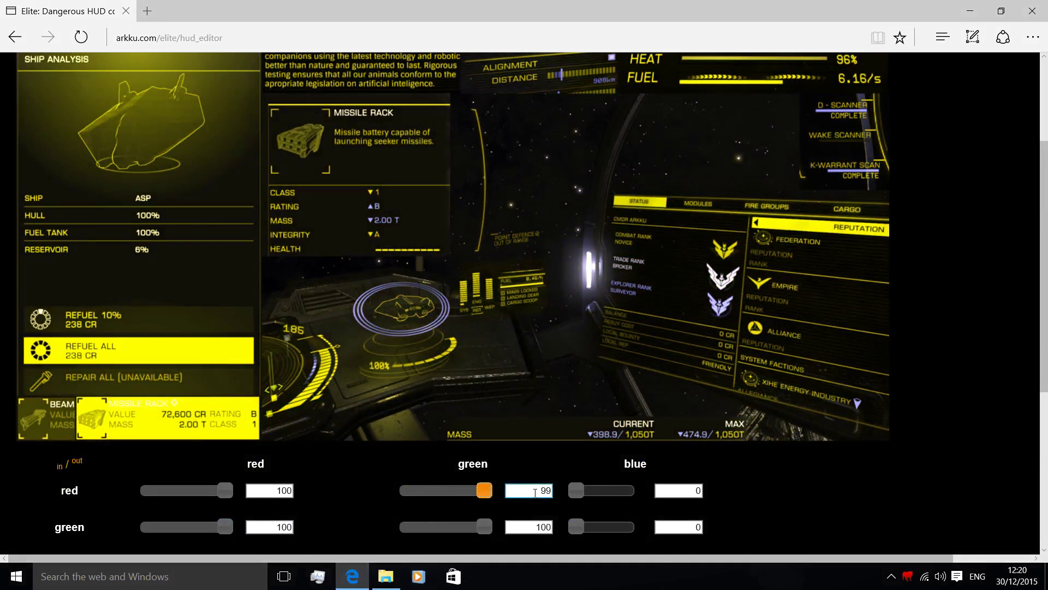
Adjust the matrix sliders to preview a purple HUD, then magenta with MatrixRed 1, 0, 1.
{"action": "scroll", "coordinate": [677, 438], "scroll_direction": "up", "scroll_amount": 1}
{"action": "scroll", "coordinate": [666, 434], "scroll_direction": "up", "scroll_amount": 1}
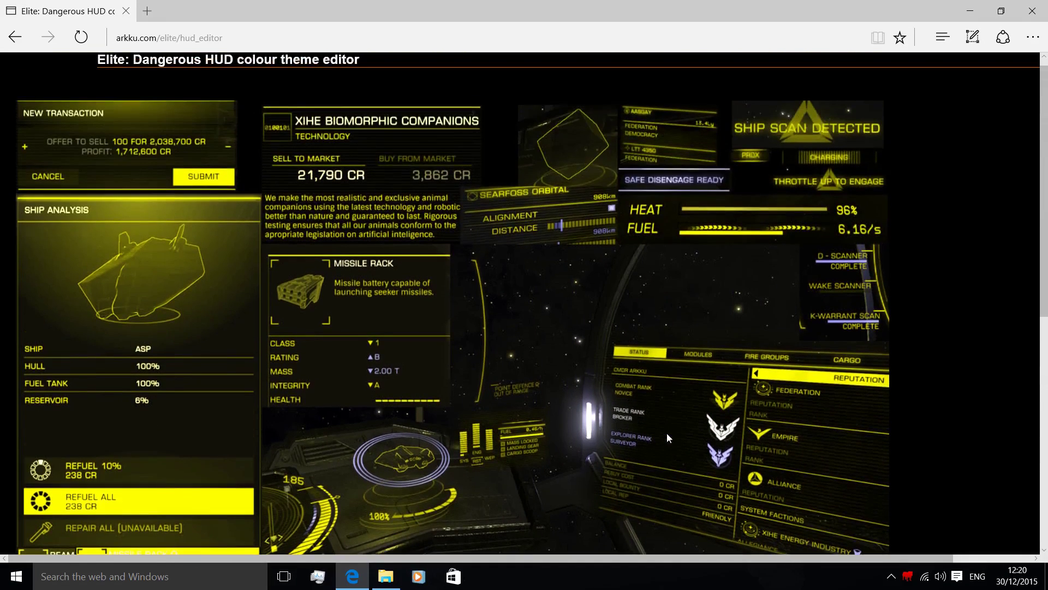
{"action": "scroll", "coordinate": [663, 433], "scroll_direction": "down", "scroll_amount": 3}
{"action": "left_click_drag", "start_coordinate": [578, 416], "coordinate": [673, 420]}
{"action": "left_click_drag", "start_coordinate": [483, 460], "coordinate": [404, 459]}
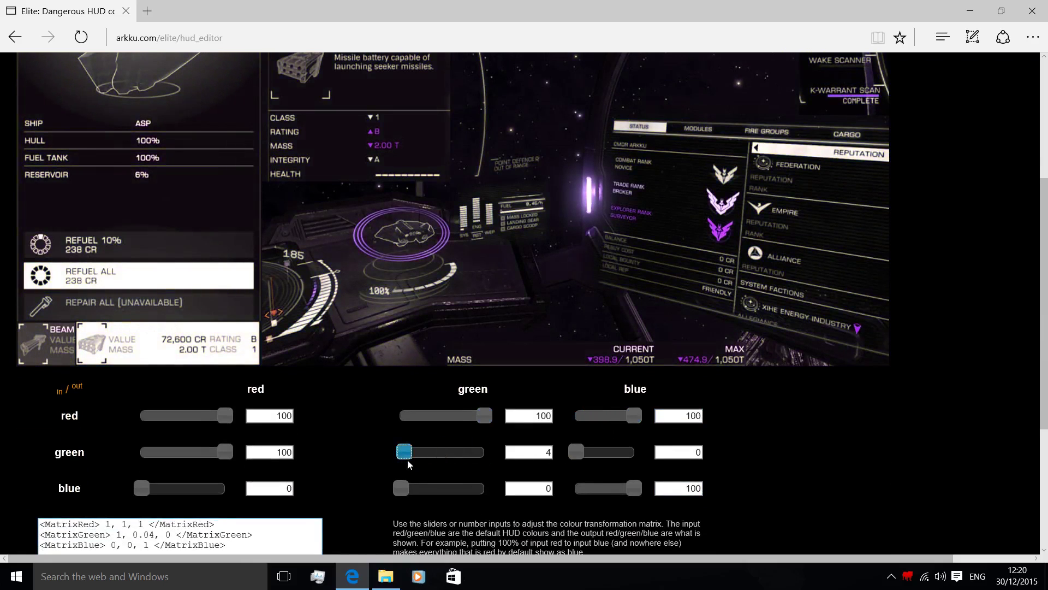
{"action": "left_click_drag", "start_coordinate": [484, 415], "coordinate": [379, 416]}
{"action": "left_click_drag", "start_coordinate": [402, 454], "coordinate": [480, 452]}
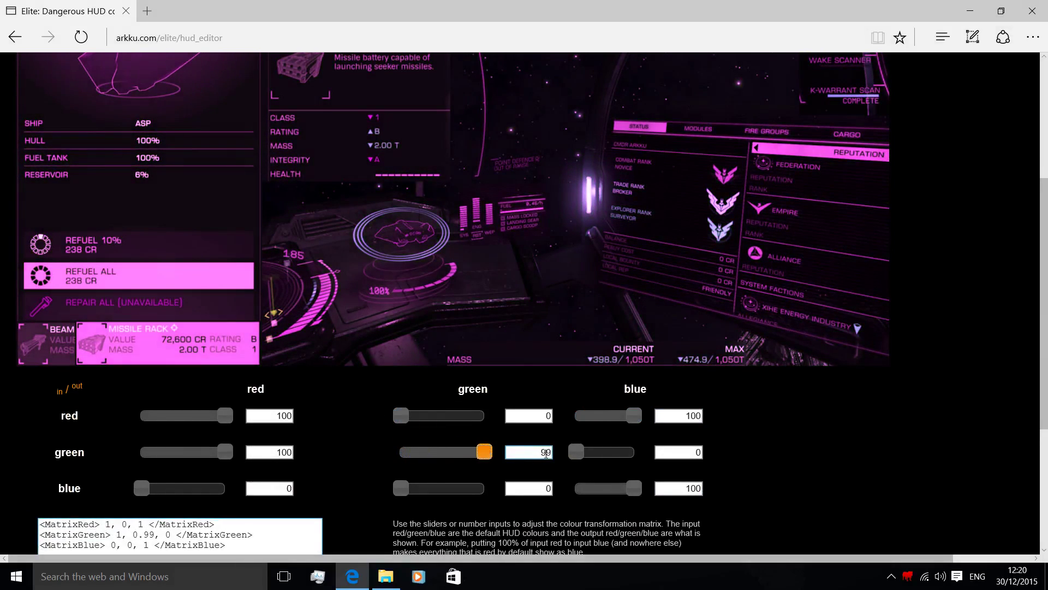
Select the generated matrix snippet, then clear the selection.
{"action": "scroll", "coordinate": [549, 454], "scroll_direction": "up", "scroll_amount": 5}
{"action": "scroll", "coordinate": [549, 451], "scroll_direction": "down", "scroll_amount": 5}
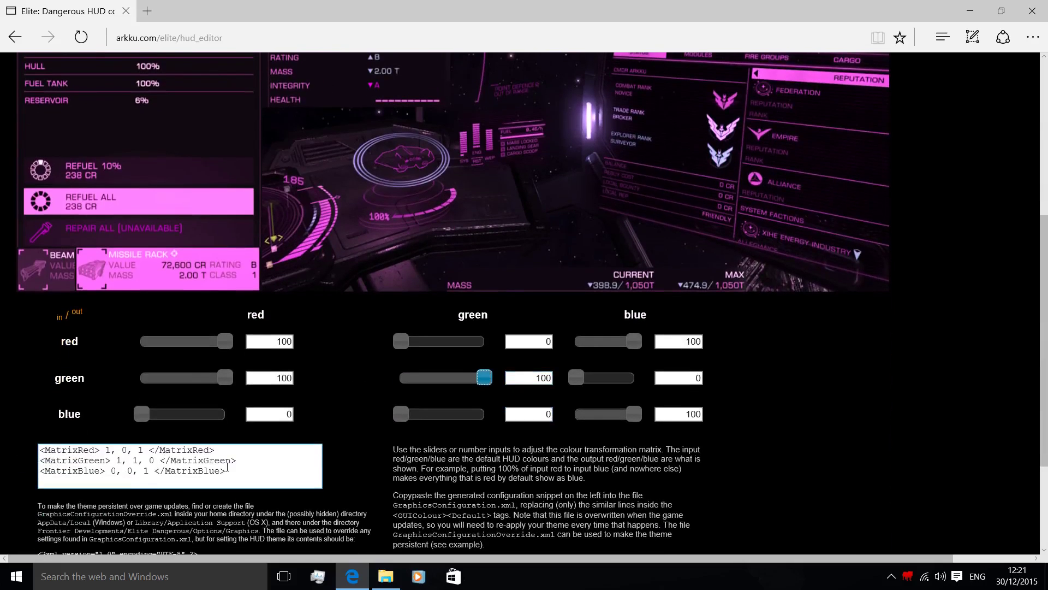
{"action": "left_click", "coordinate": [227, 468]}
{"action": "left_click", "coordinate": [267, 474]}
Close the Edge HUD editor window and the elite-dangerous-64 Explorer window.
{"action": "left_click", "coordinate": [1032, 11]}
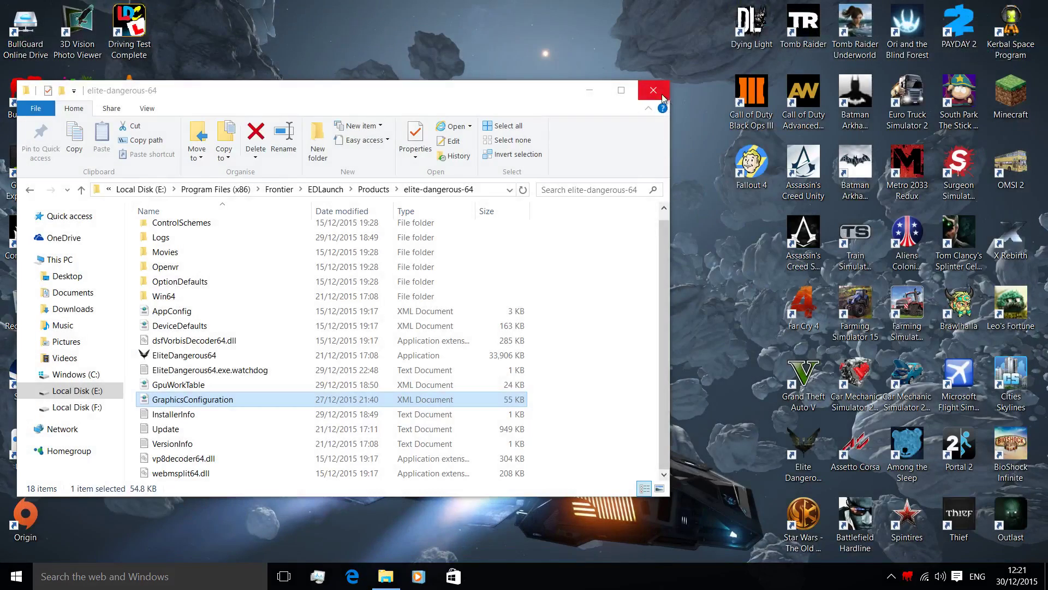
{"action": "left_click", "coordinate": [653, 90]}
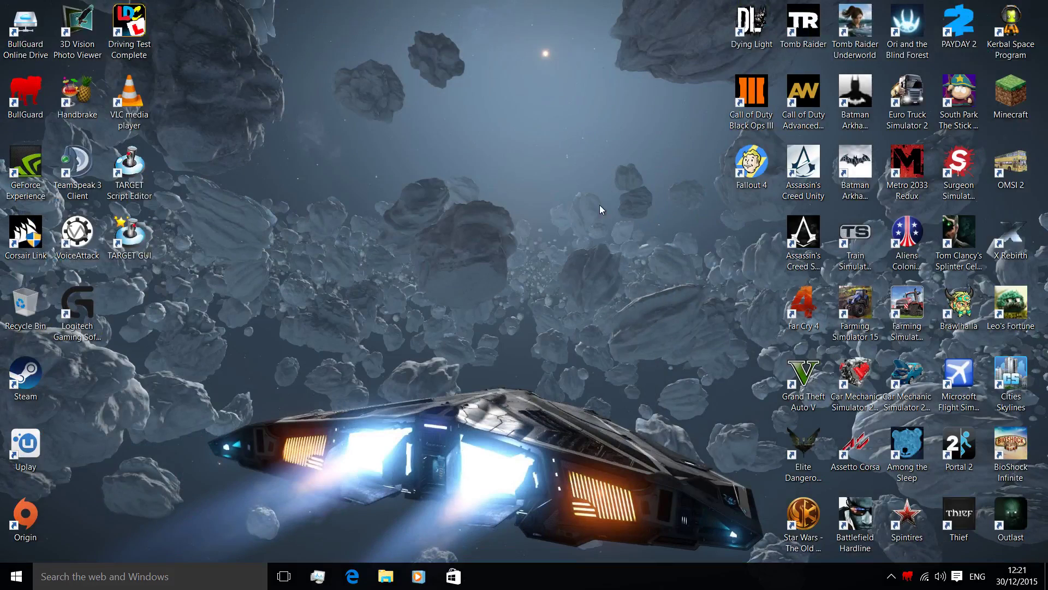
{"action": "key", "text": "Tab"}
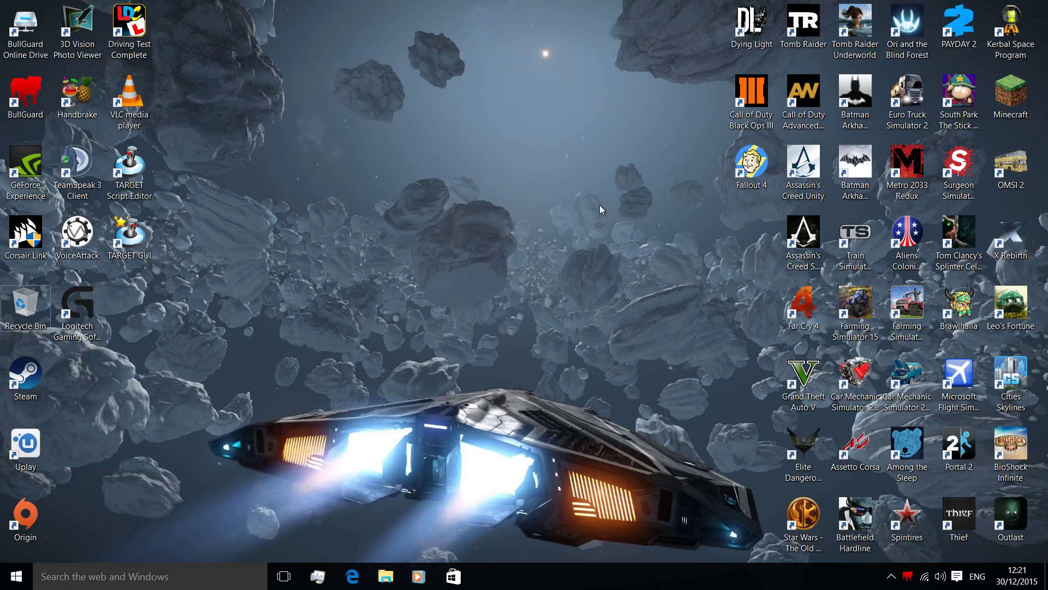